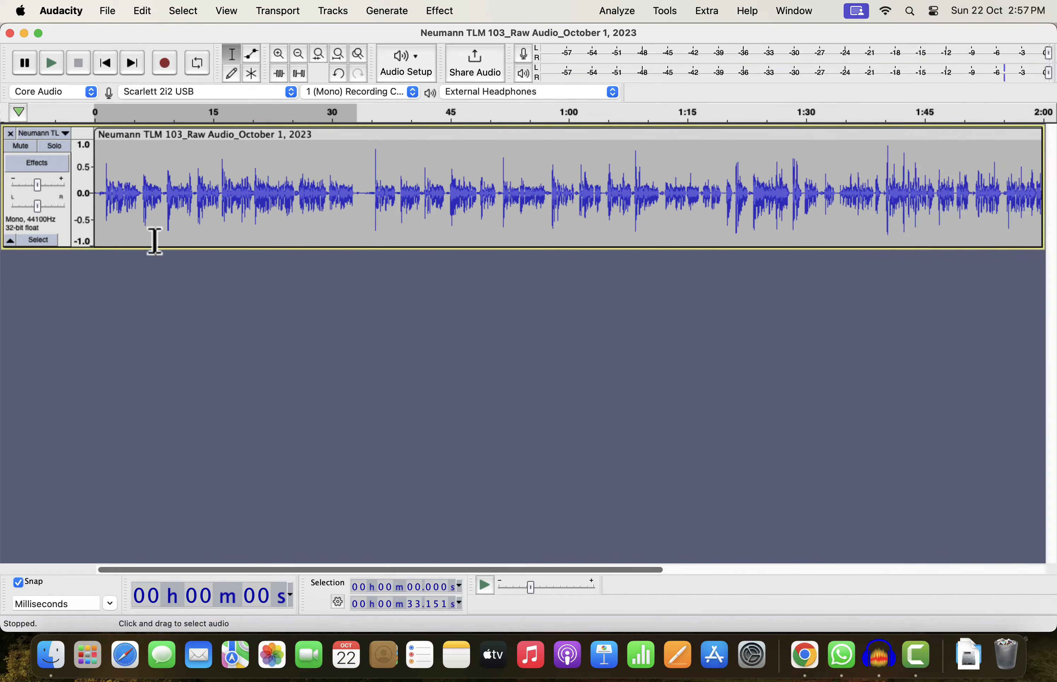
pyautogui.click(207, 200)
pyautogui.press('super+a')
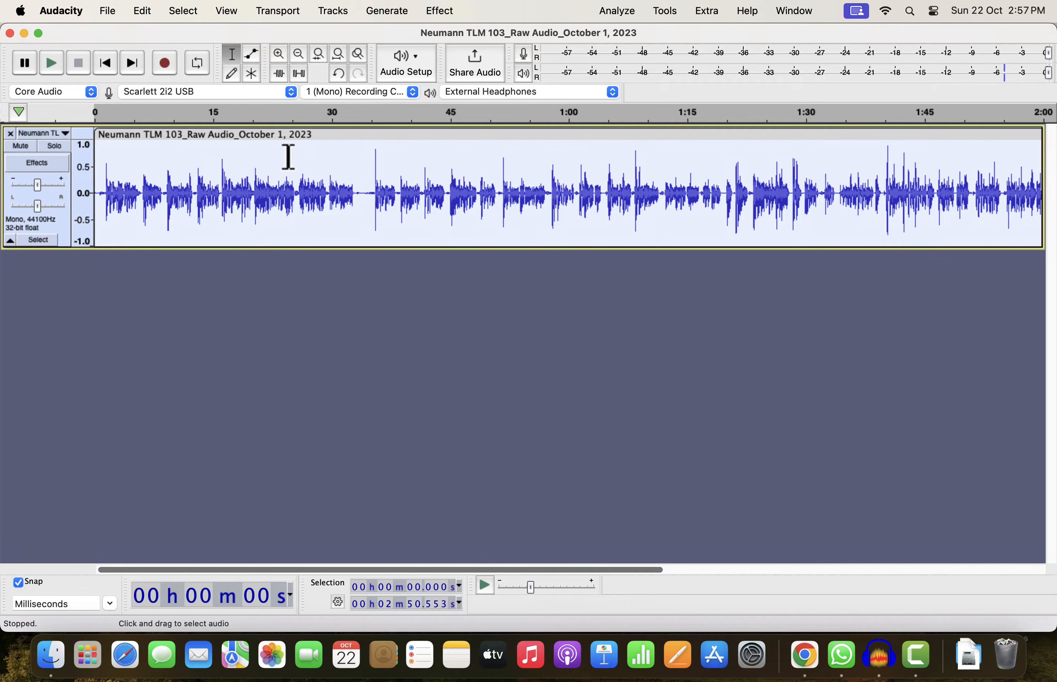
pyautogui.click(440, 12)
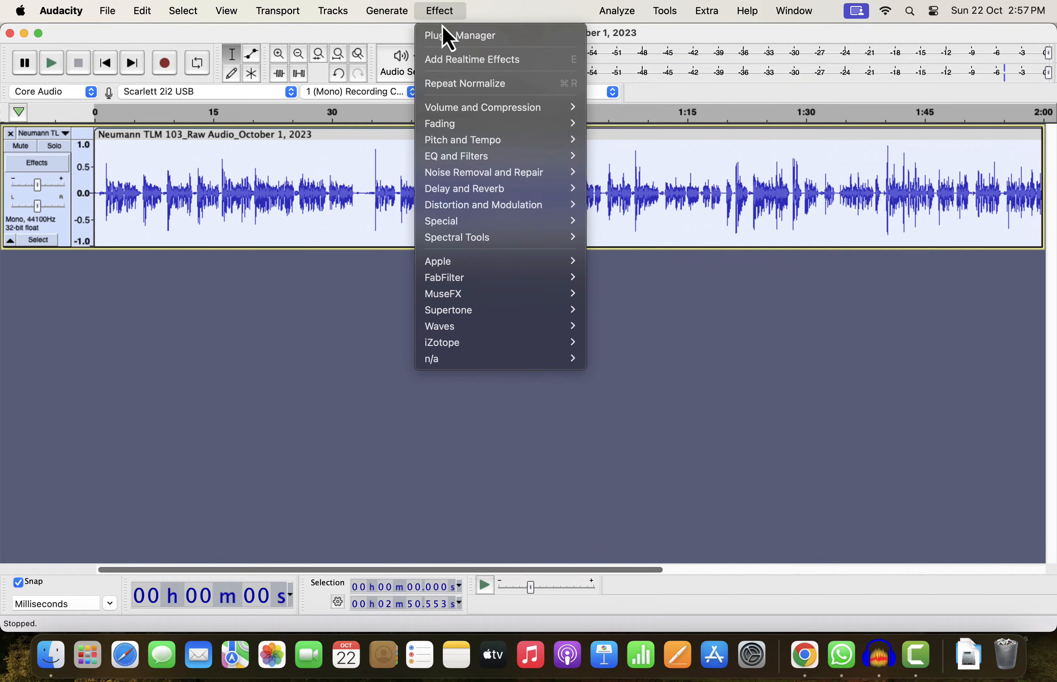
pyautogui.moveTo(449, 158)
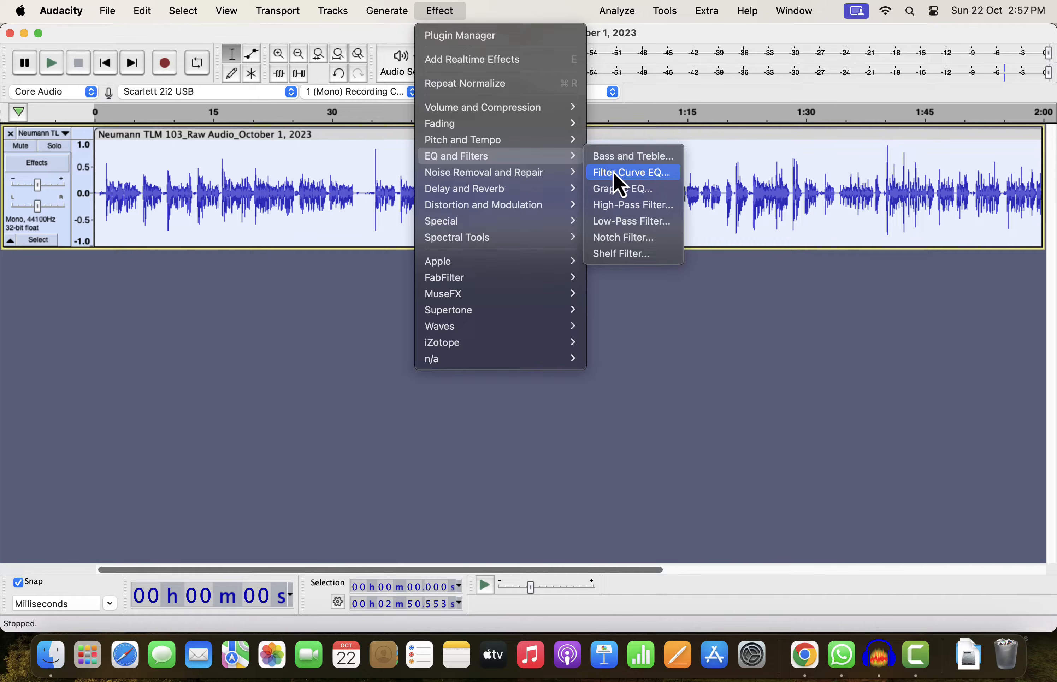
pyautogui.click(659, 176)
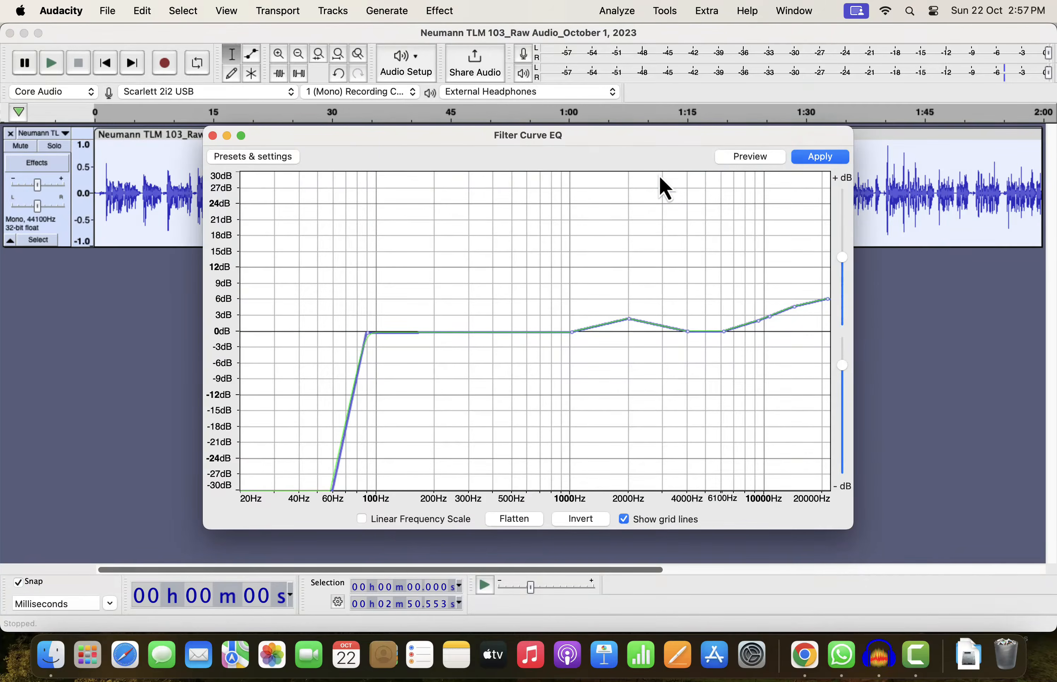
pyautogui.moveTo(482, 332)
pyautogui.mouseDown()
pyautogui.moveTo(482, 281)
pyautogui.moveTo(478, 359)
pyautogui.moveTo(484, 320)
pyautogui.moveTo(487, 332)
pyautogui.mouseUp()
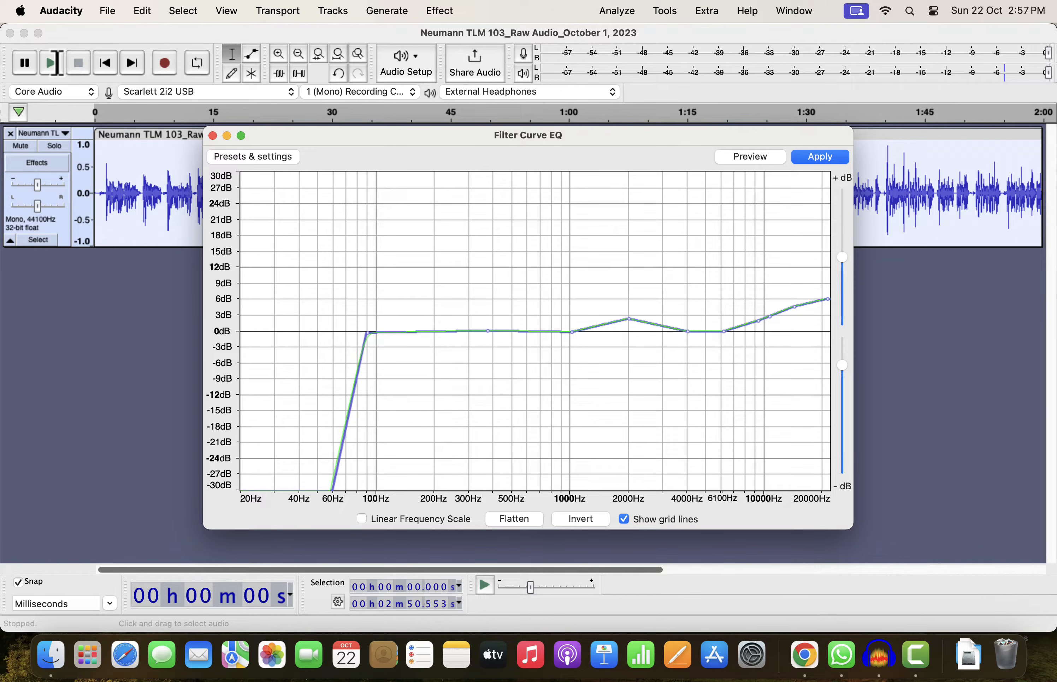
pyautogui.click(213, 136)
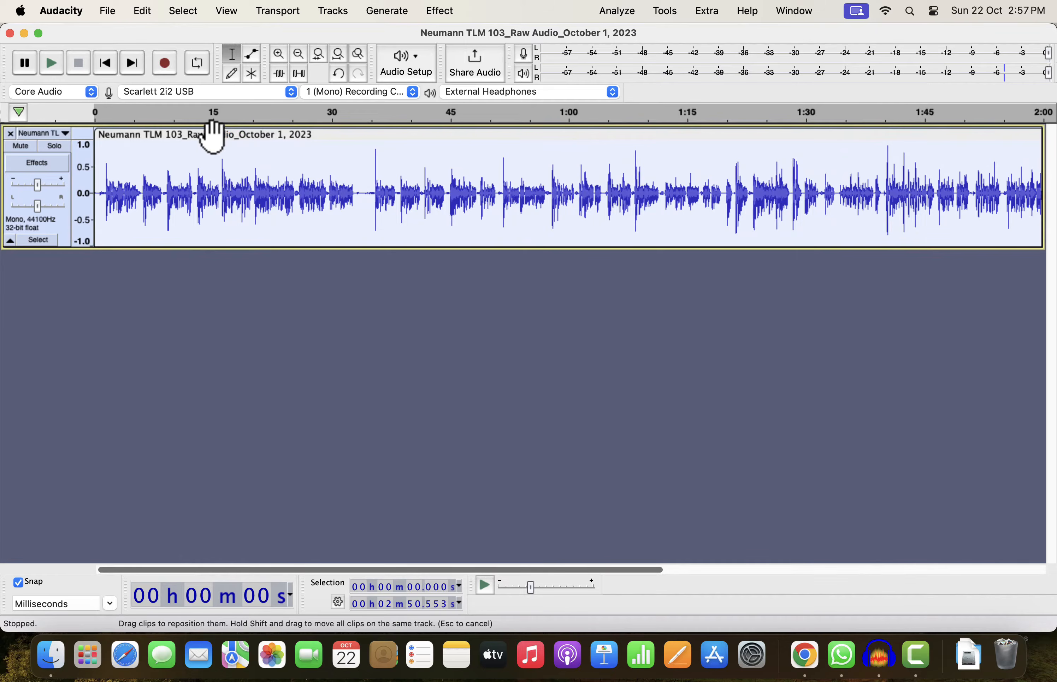
# Add the AudioUnit version of Pro-Q 3 as a realtime effect on the Neumann TLM 103 track and uncover the waveform behind its window
pyautogui.click(38, 168)
pyautogui.click(89, 149)
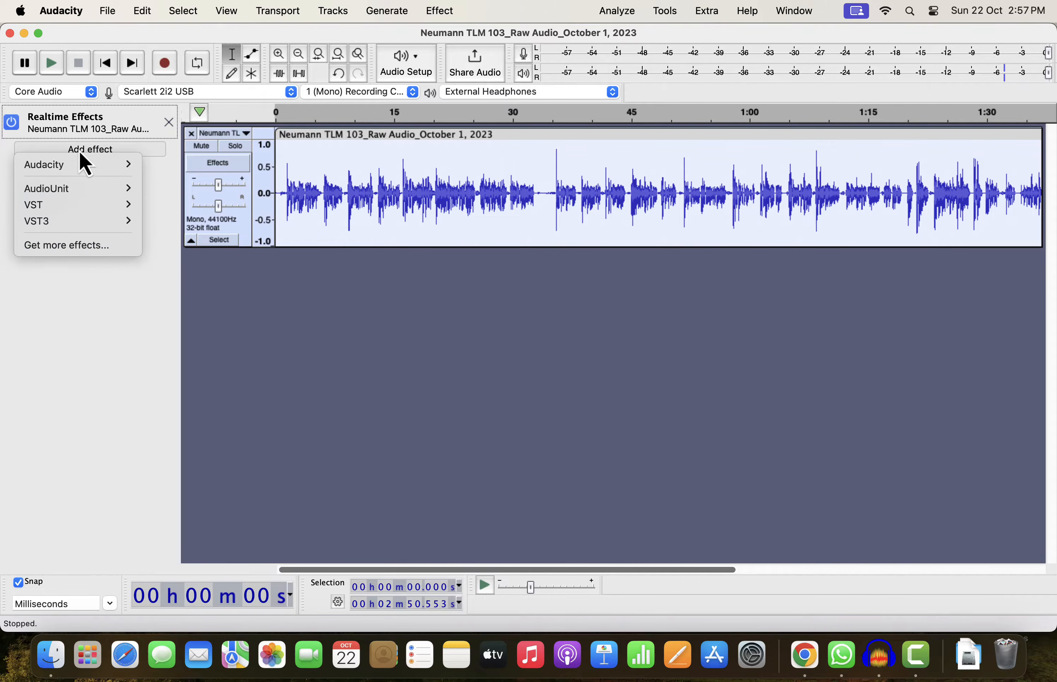
pyautogui.moveTo(84, 189)
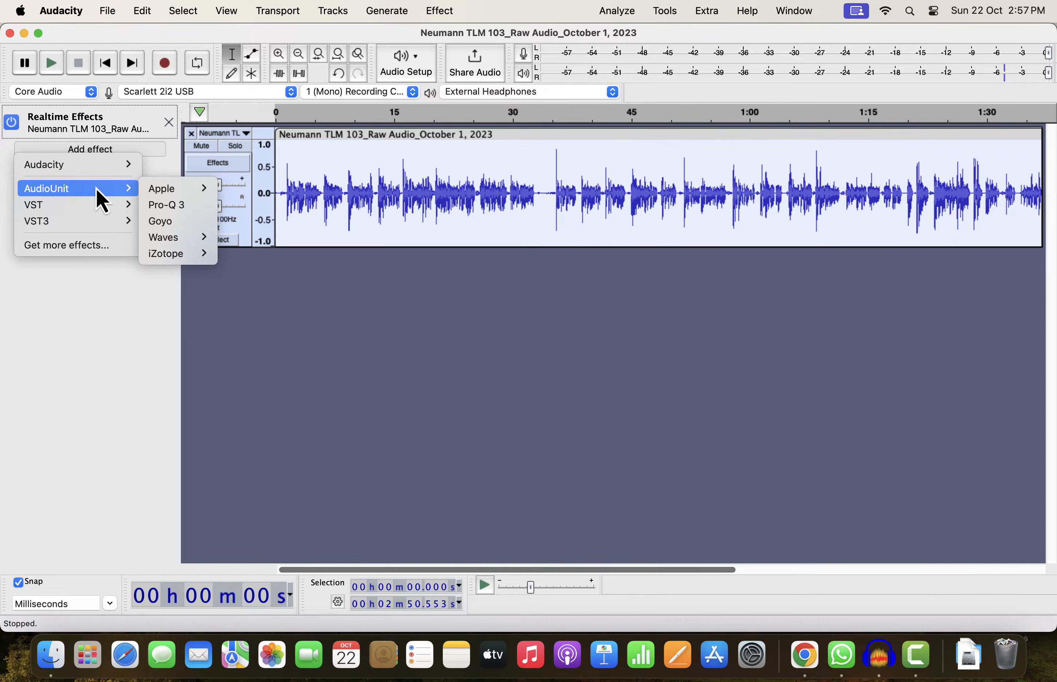
pyautogui.click(175, 212)
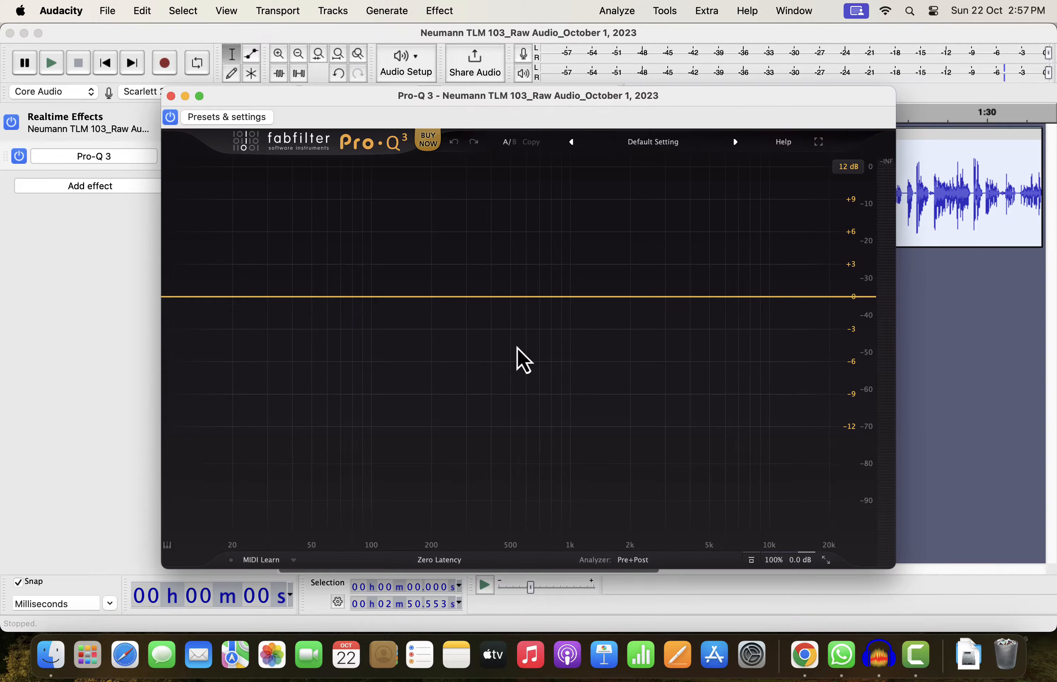
pyautogui.moveTo(497, 104); pyautogui.dragTo(609, 255)
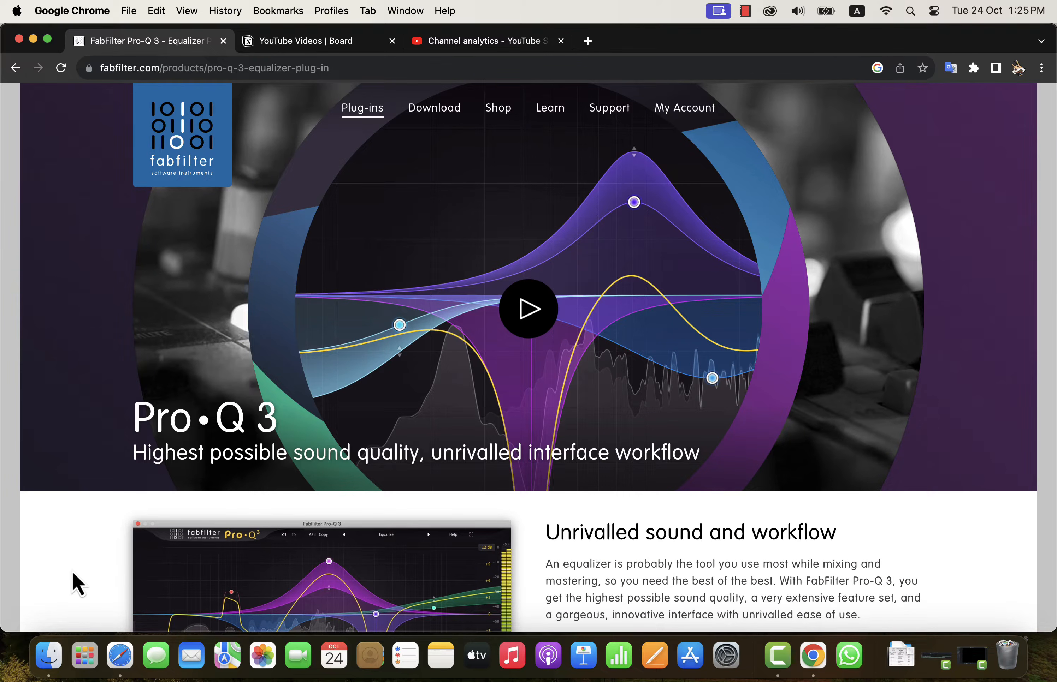
# Switch to Chrome and open the 30-day trial link on FabFilter's Pro-Q 3 product page
pyautogui.scroll(-7, 72, 571)
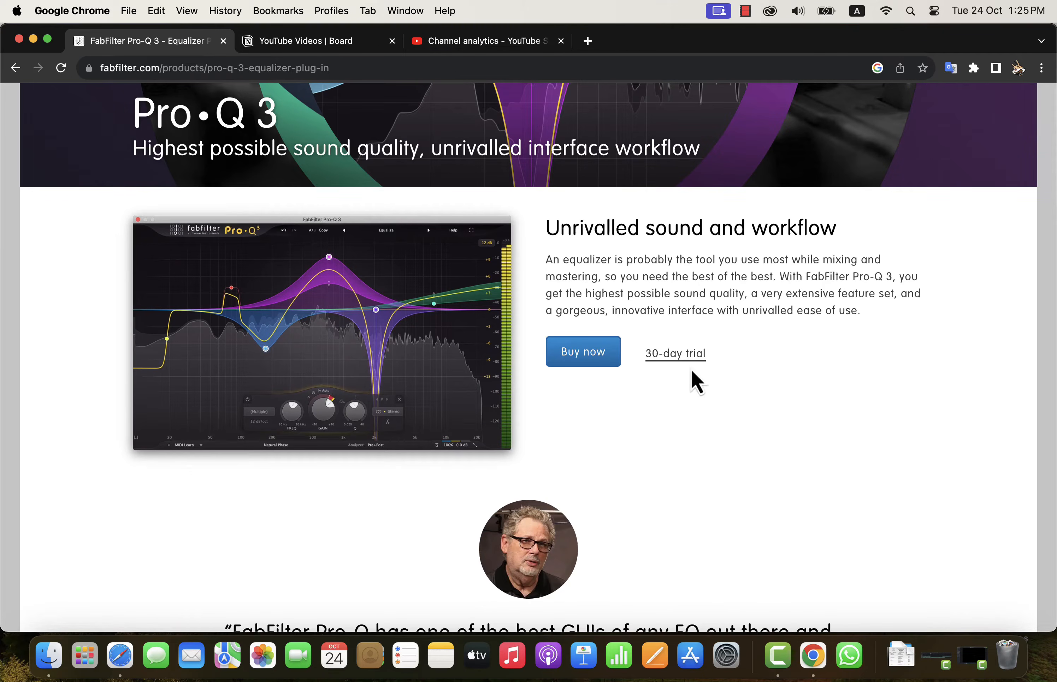
pyautogui.click(675, 354)
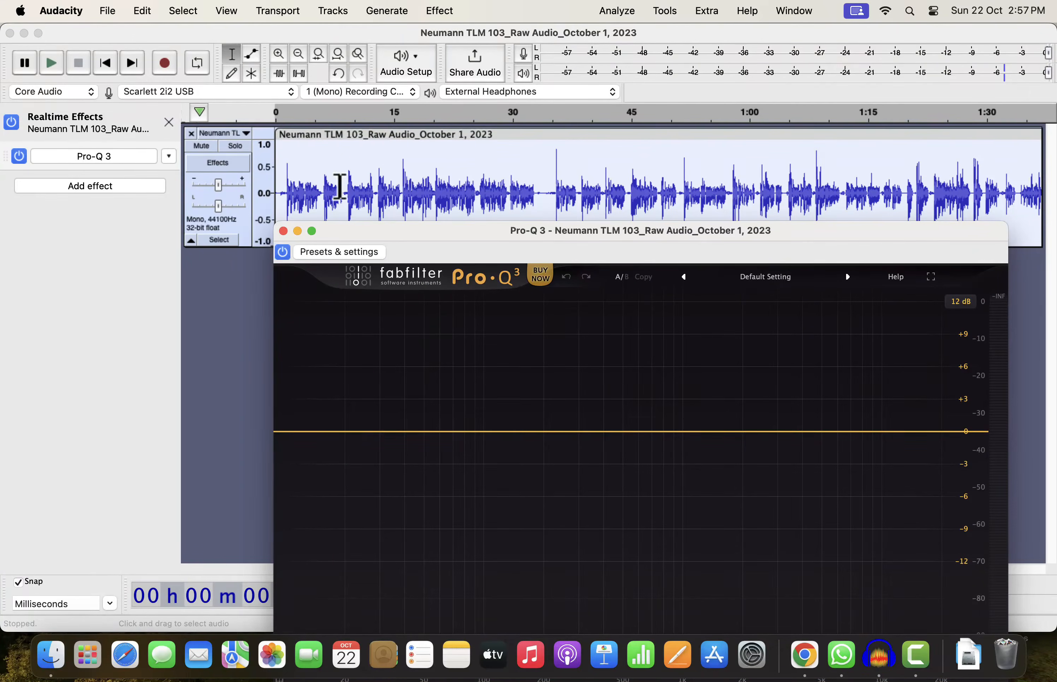
# During playback from the start of the track, add a Low Cut band in Pro-Q 3 at about 77 Hz, then stop playback
pyautogui.click(275, 182)
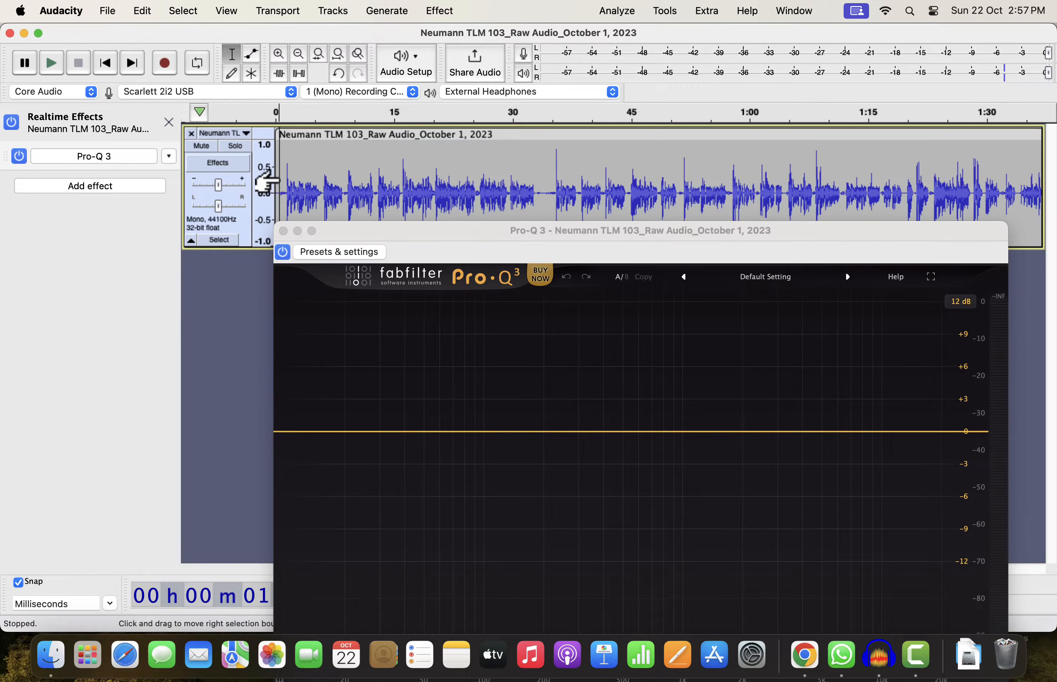
pyautogui.press('space')
pyautogui.moveTo(493, 235); pyautogui.dragTo(457, 128)
pyautogui.click(279, 319)
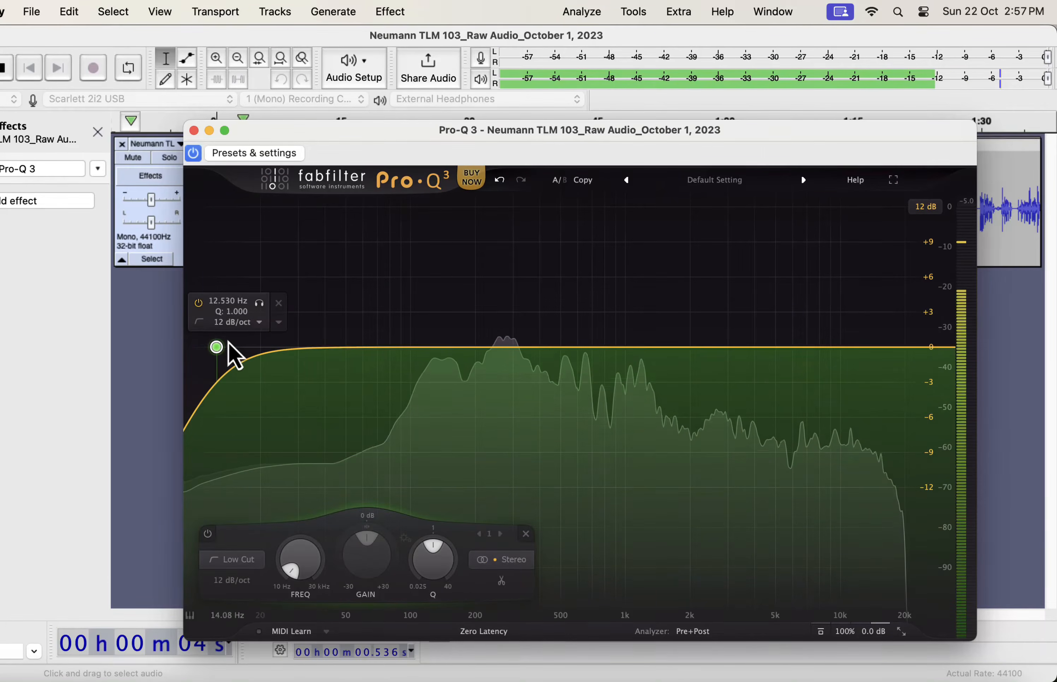
pyautogui.moveTo(217, 348); pyautogui.dragTo(386, 362)
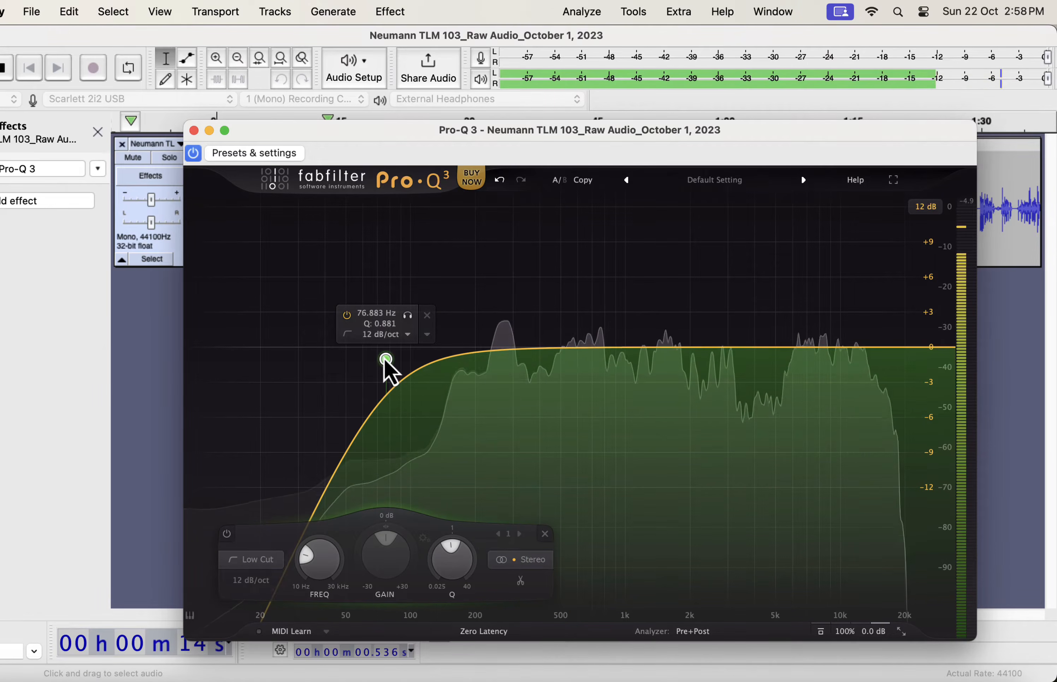
pyautogui.press('space')
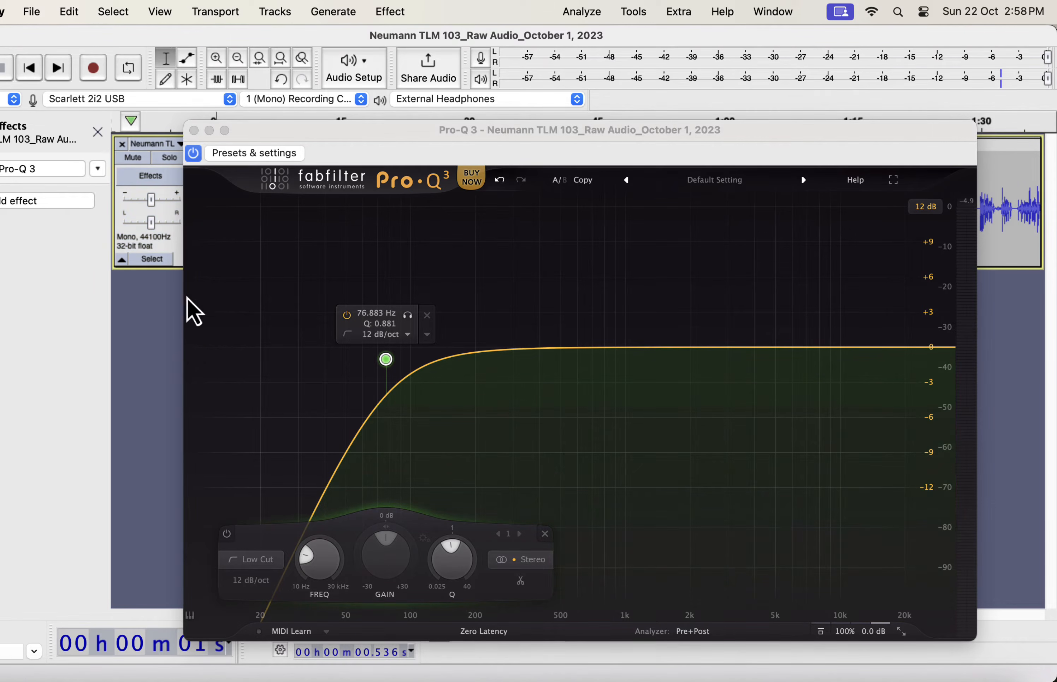
# Select about the first 34 seconds of the track and start looped playback with the Pro-Q 3 window in view
pyautogui.moveTo(346, 151); pyautogui.dragTo(725, 175)
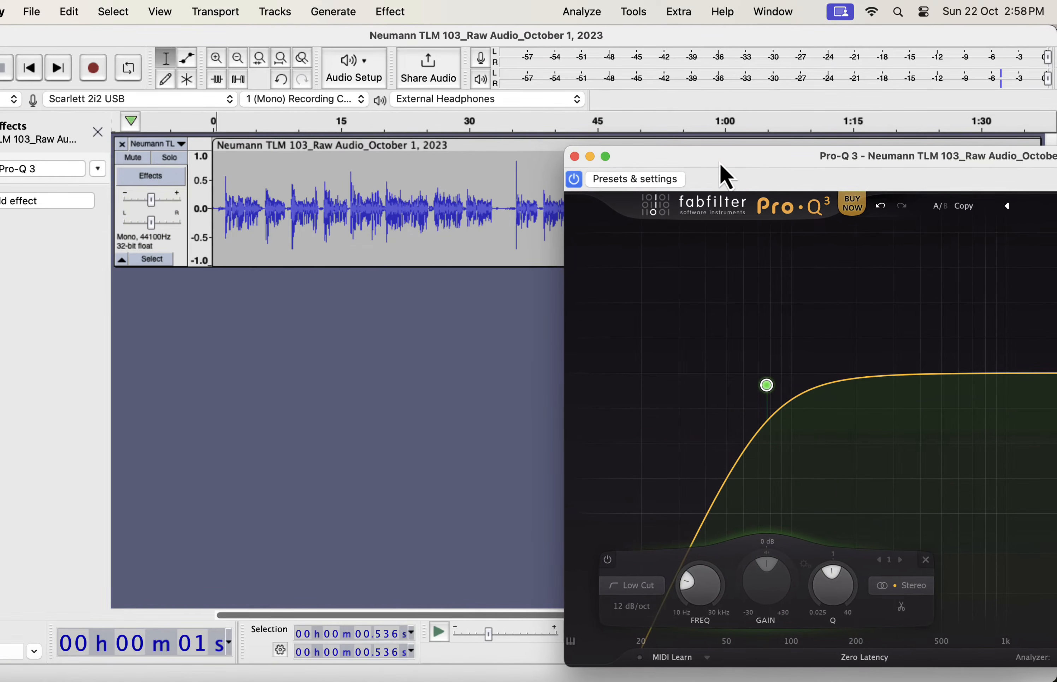
pyautogui.moveTo(505, 208); pyautogui.dragTo(177, 200)
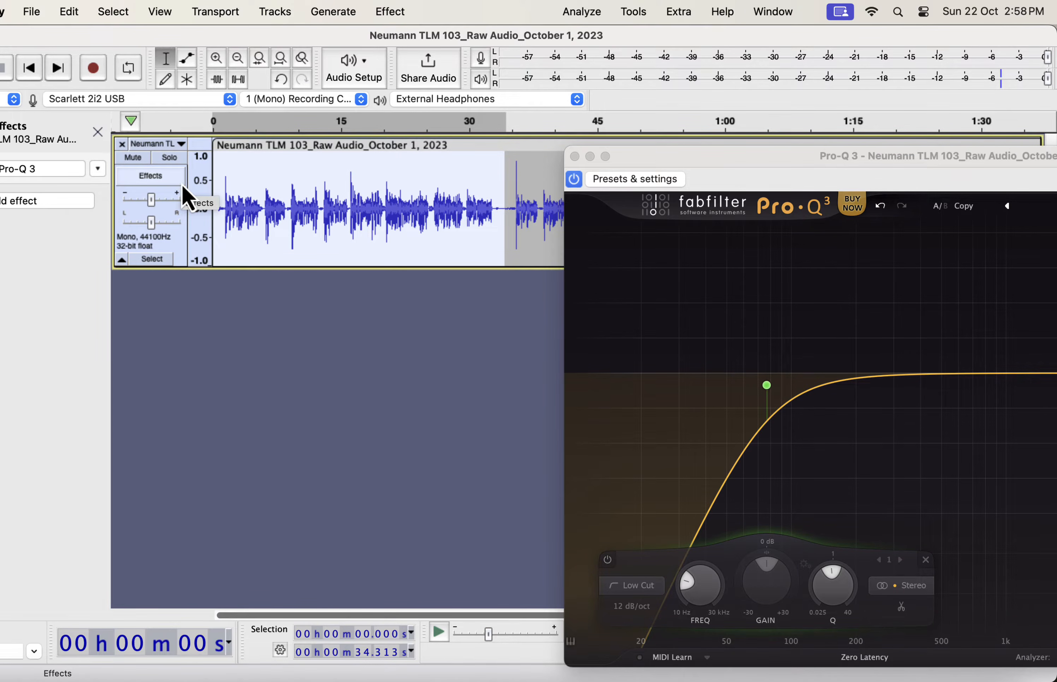
pyautogui.click(128, 69)
pyautogui.moveTo(669, 178); pyautogui.dragTo(160, 100)
pyautogui.press('space')
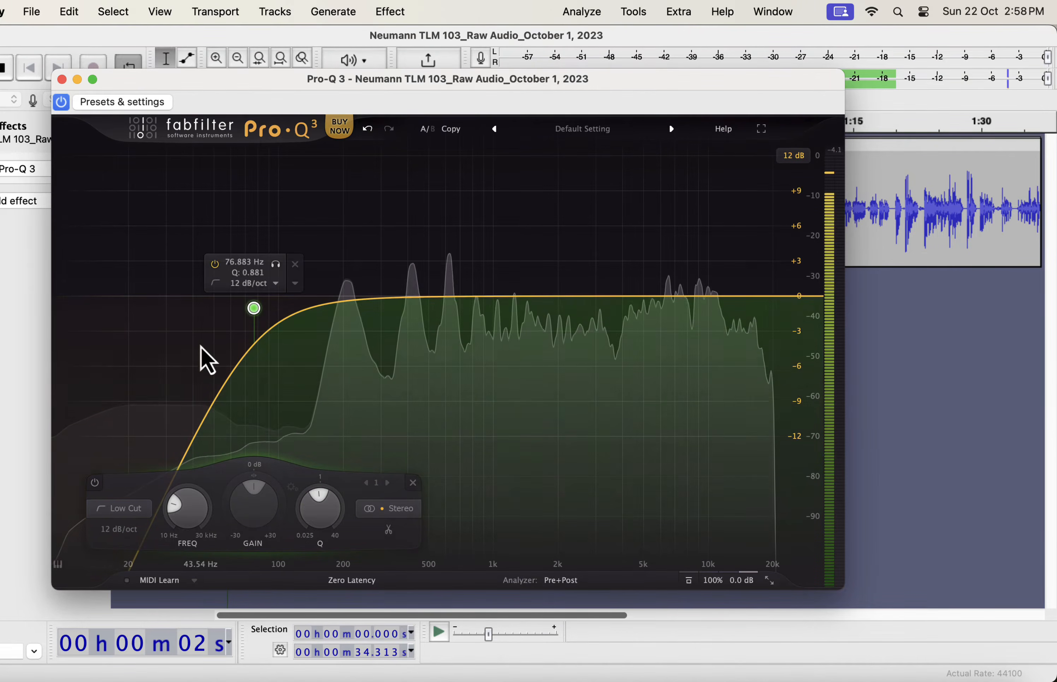
# Set the Low Cut band's slope to 30 dB/oct and move its frequency to about 103 Hz
pyautogui.click(117, 530)
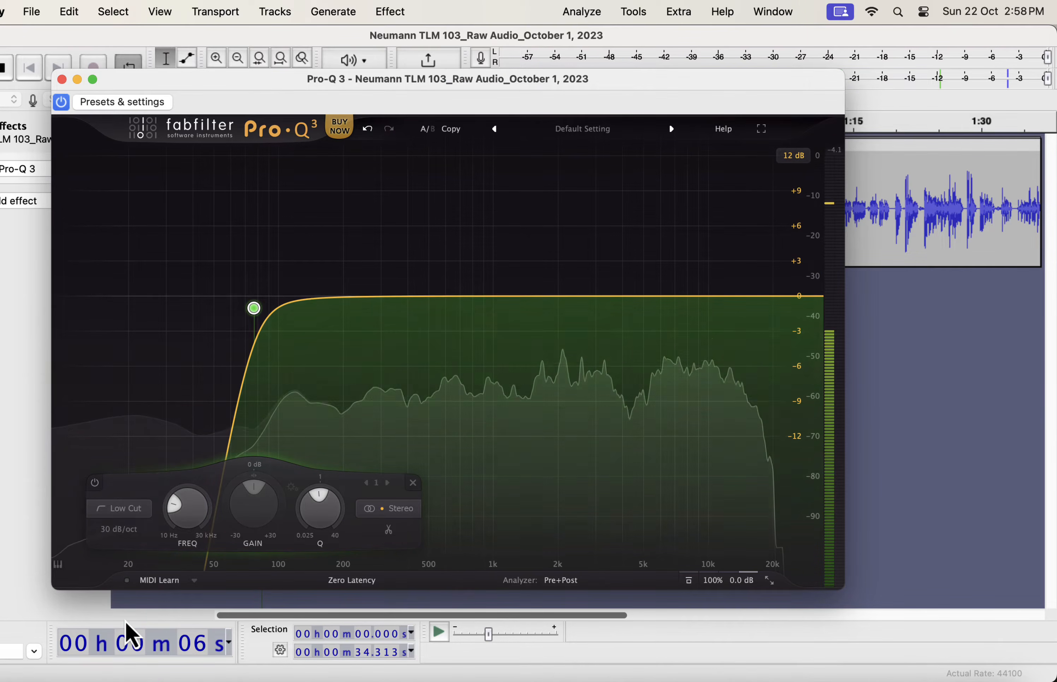
pyautogui.moveTo(257, 316)
pyautogui.moveTo(256, 311); pyautogui.dragTo(294, 310)
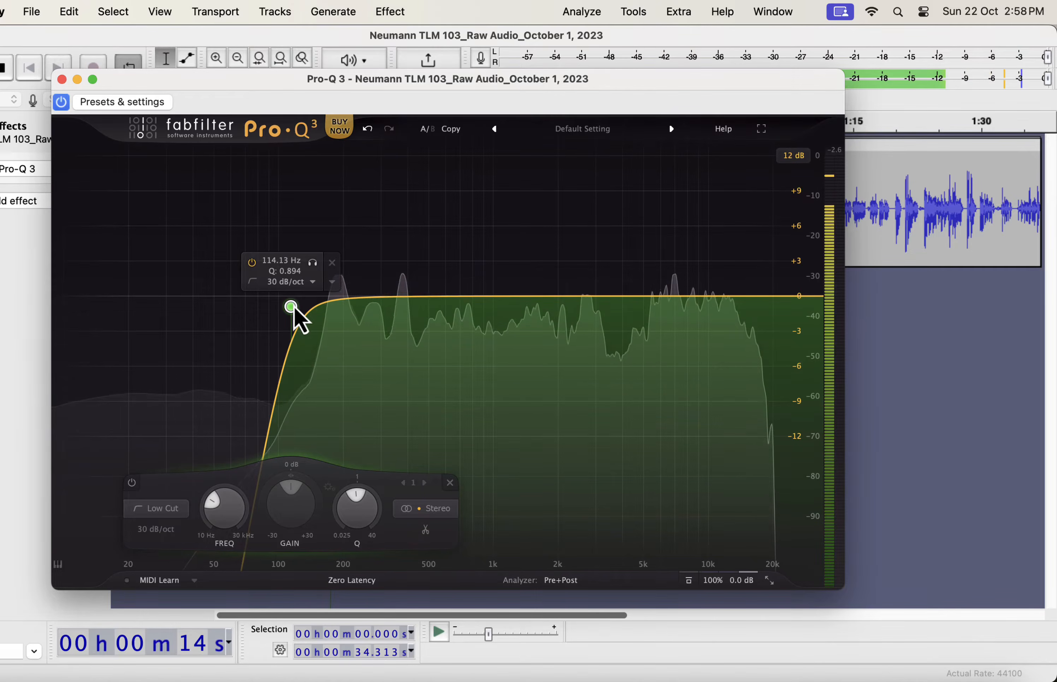
pyautogui.moveTo(294, 311); pyautogui.dragTo(281, 311)
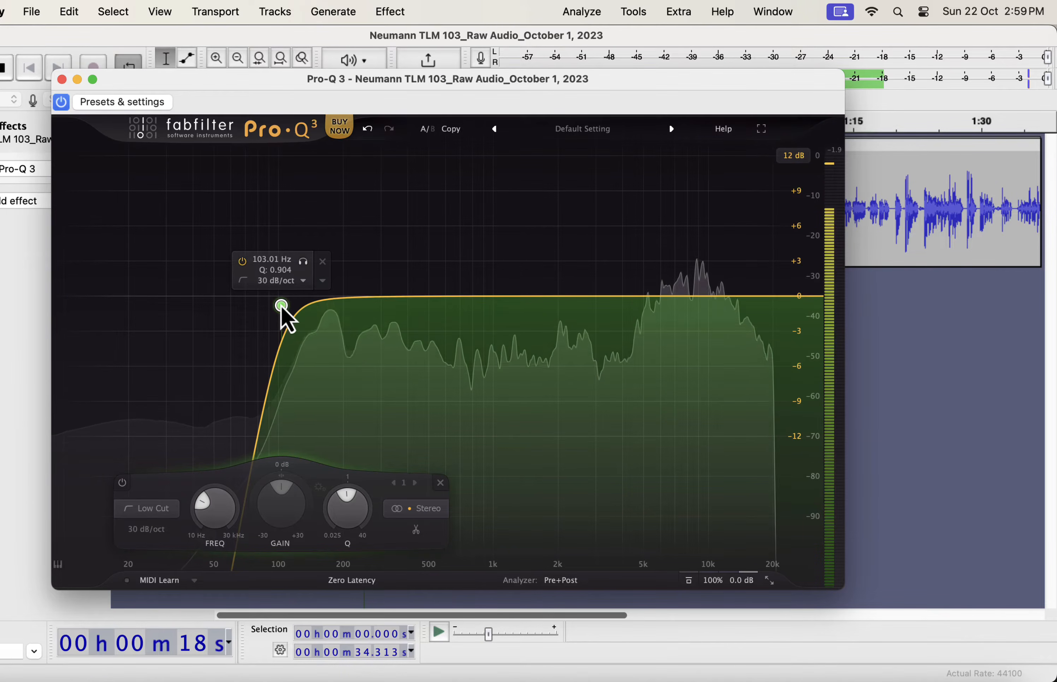
# Compare the sound with the Low Cut band bypassed and re-enabled, then stop playback
pyautogui.click(122, 487)
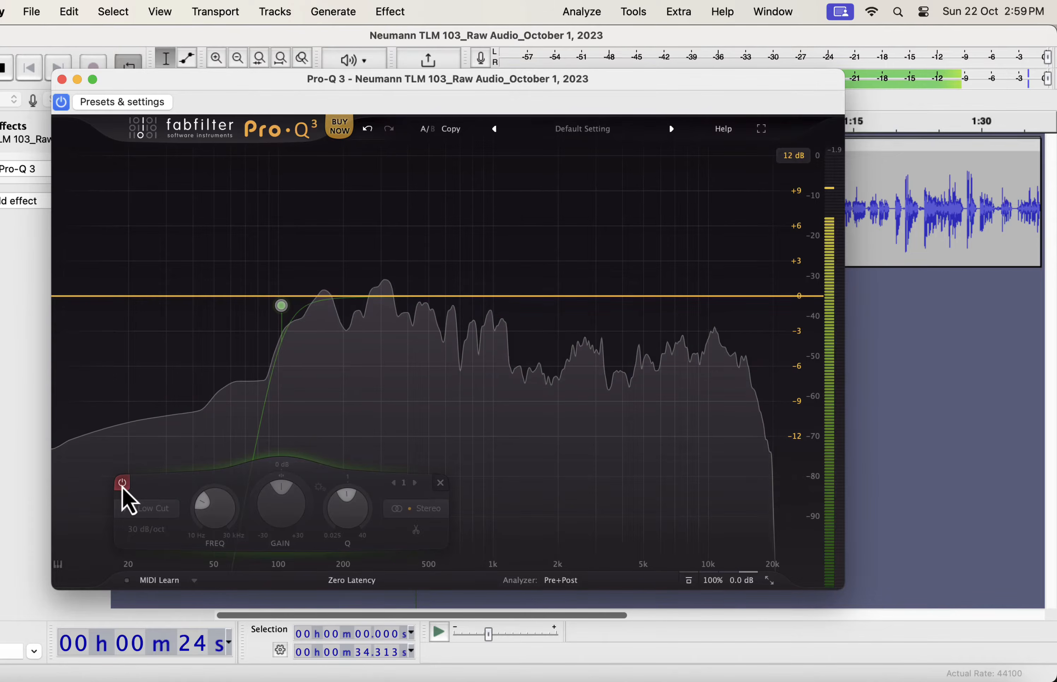
pyautogui.click(123, 487)
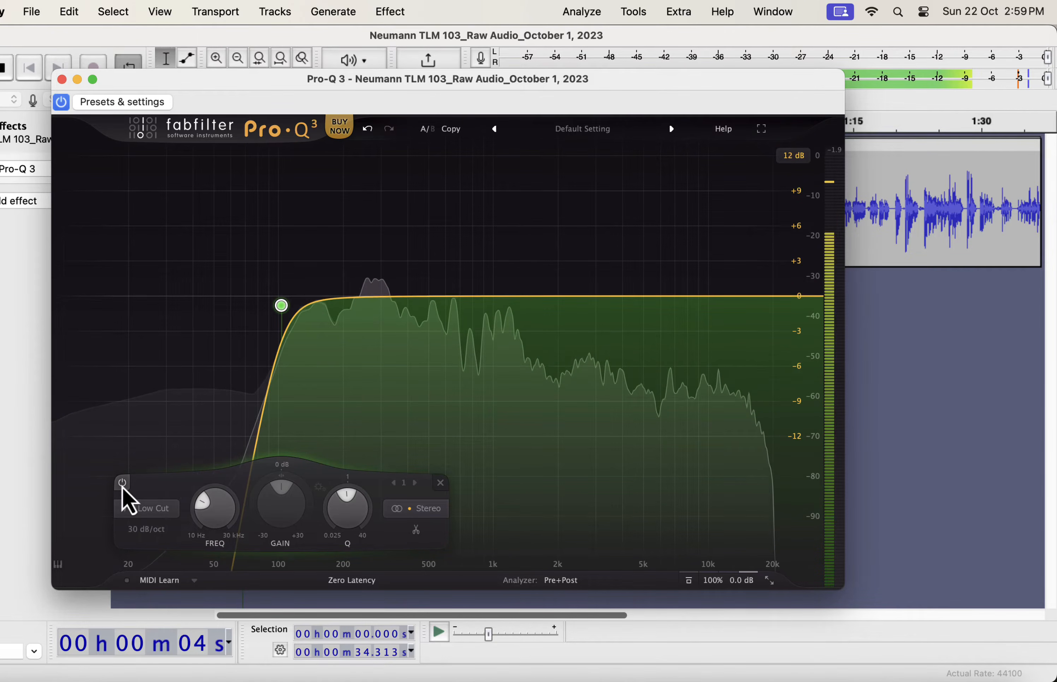
pyautogui.press('space')
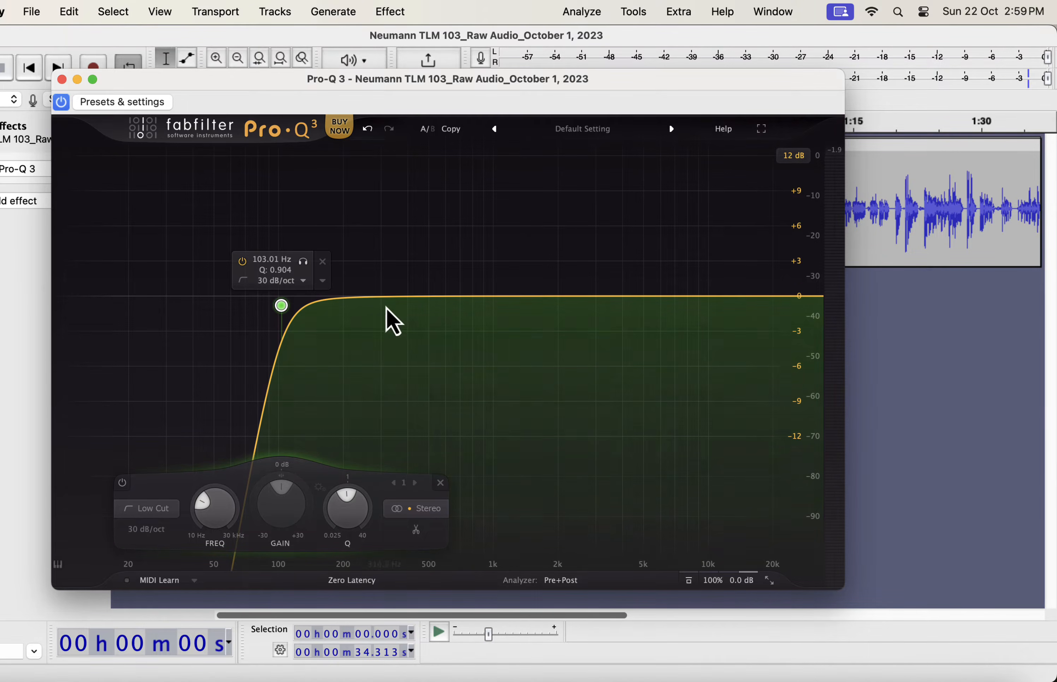
# Add a bell band near 335 Hz, narrow its Q to 21, and boost it to just above +6 dB
pyautogui.click(390, 296)
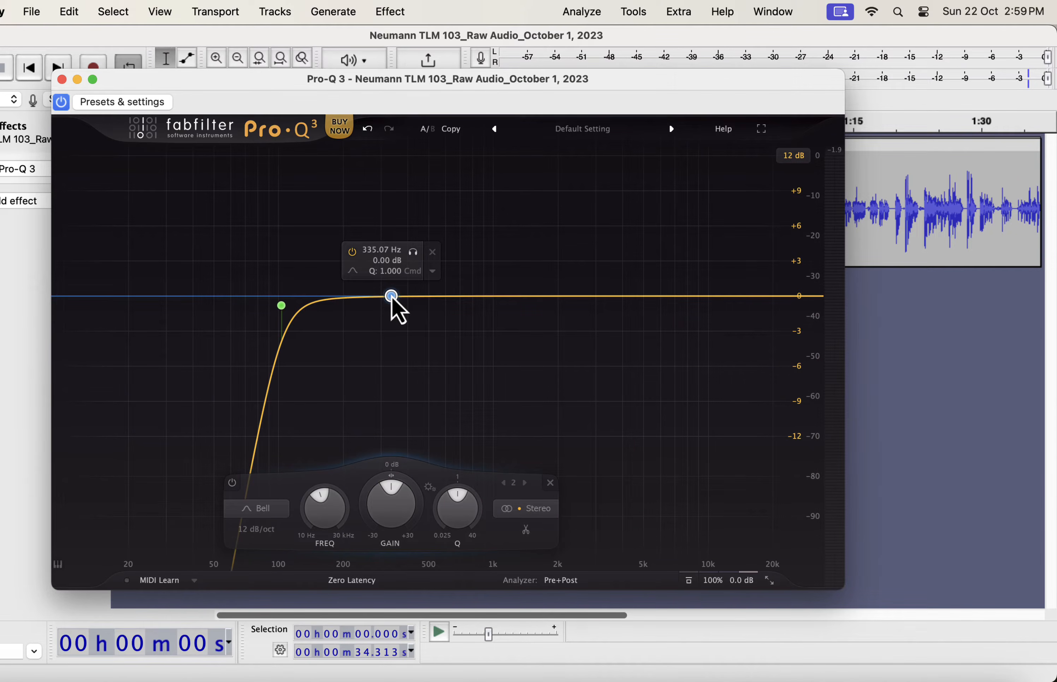
pyautogui.moveTo(459, 500); pyautogui.dragTo(502, 552)
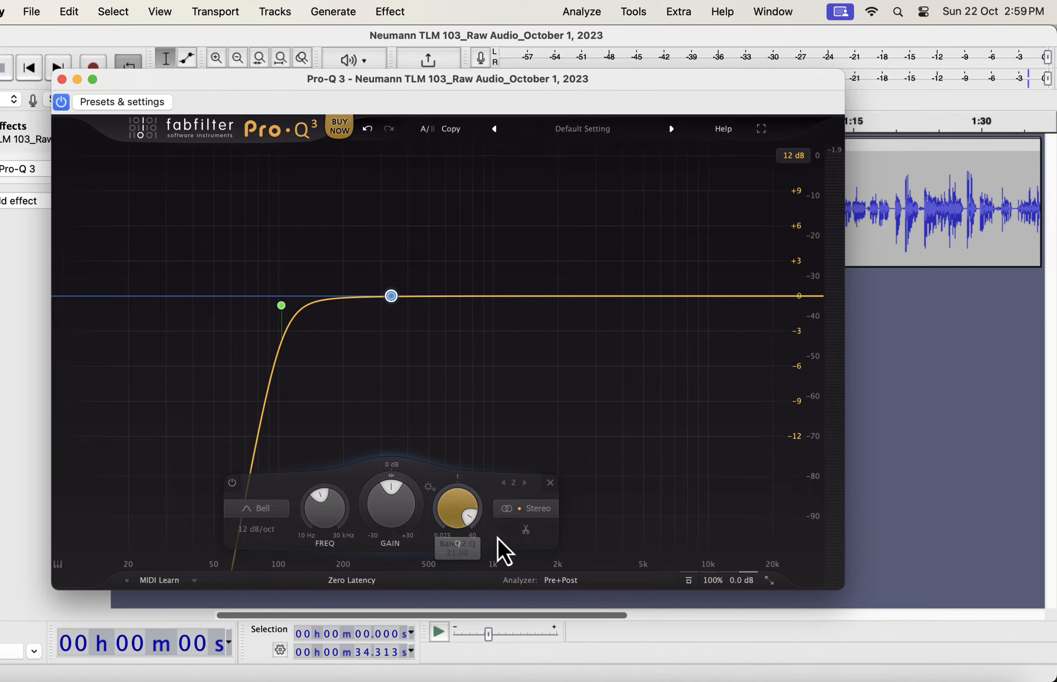
pyautogui.moveTo(394, 302); pyautogui.dragTo(389, 223)
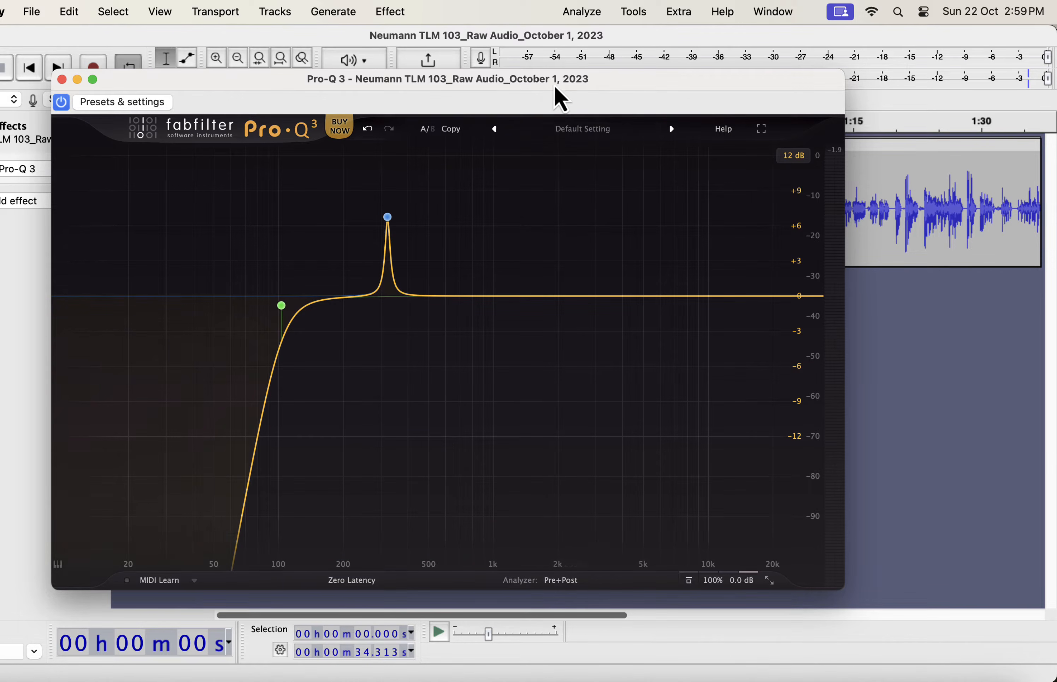
# Reselect about the first 34 seconds of the track and restart looped playback with the full EQ graph in view
pyautogui.moveTo(560, 82); pyautogui.dragTo(762, 106)
pyautogui.click(234, 198)
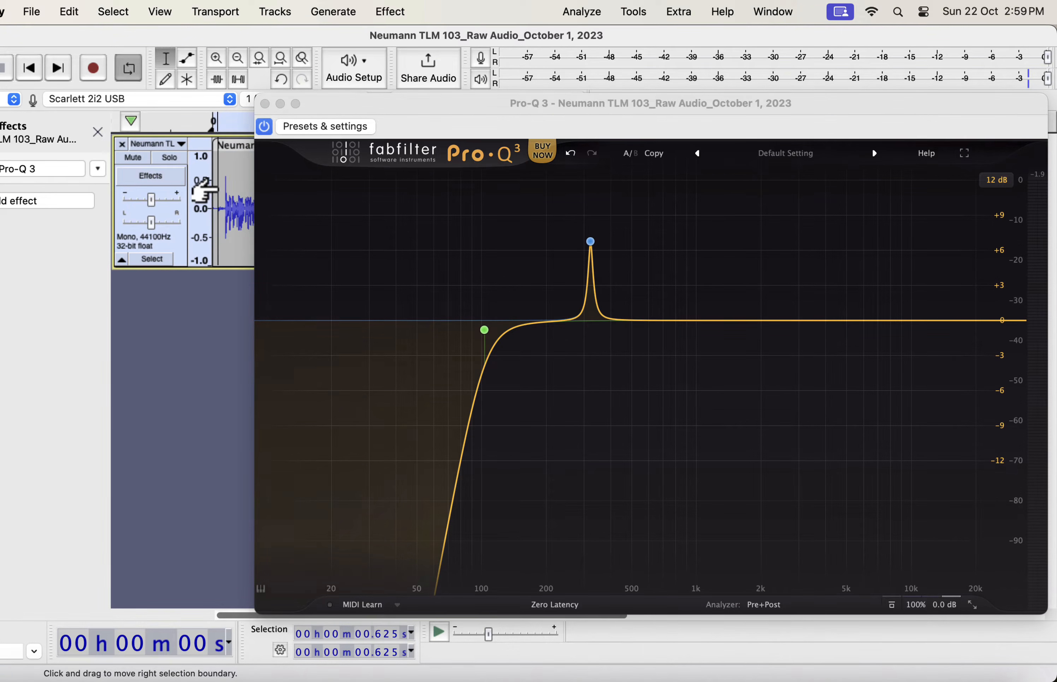
pyautogui.moveTo(445, 119); pyautogui.dragTo(331, 296)
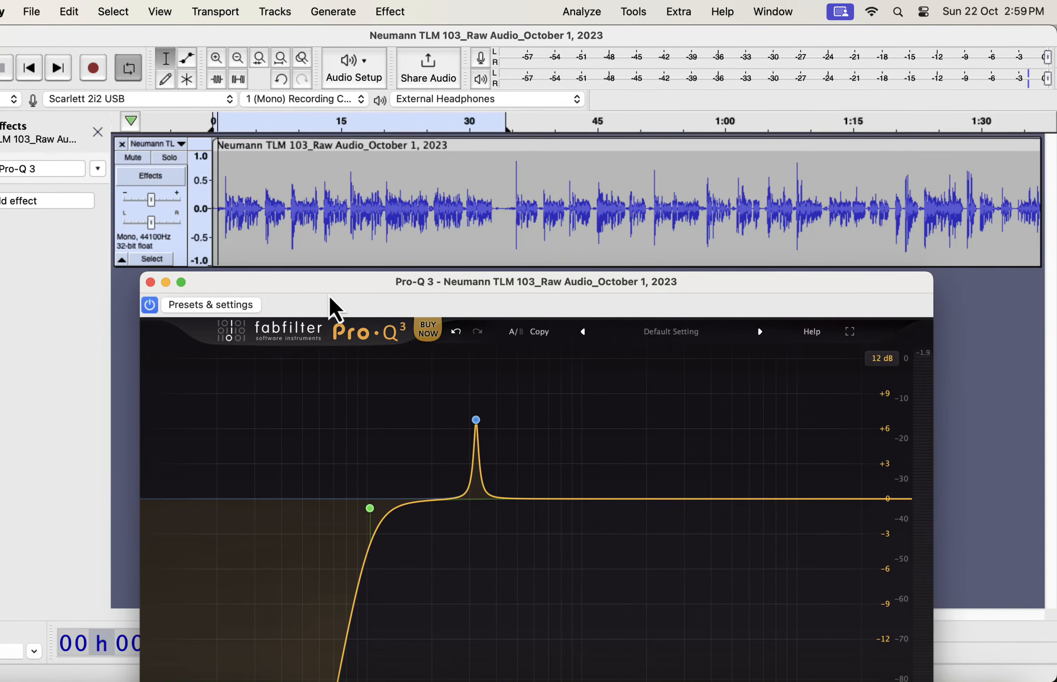
pyautogui.click(504, 189)
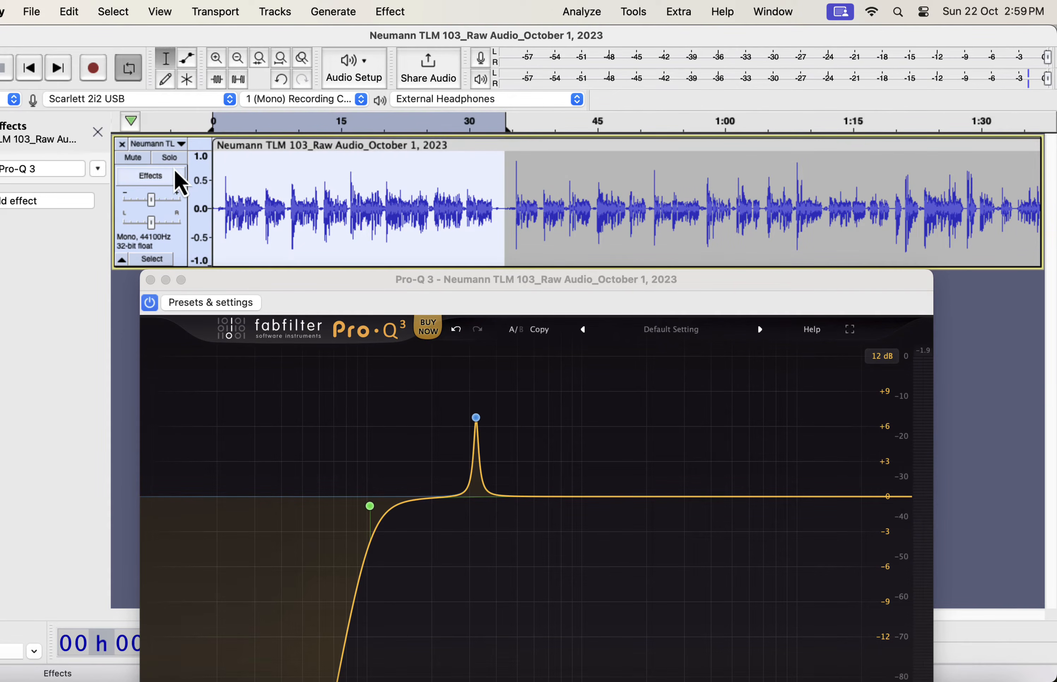
pyautogui.press('space')
pyautogui.moveTo(422, 285); pyautogui.dragTo(449, 73)
# Sweep the bell band to about 2547 Hz with a 5.19 dB cut, widen its Q to 8.835, and stop playback
pyautogui.moveTo(503, 198); pyautogui.dragTo(696, 345)
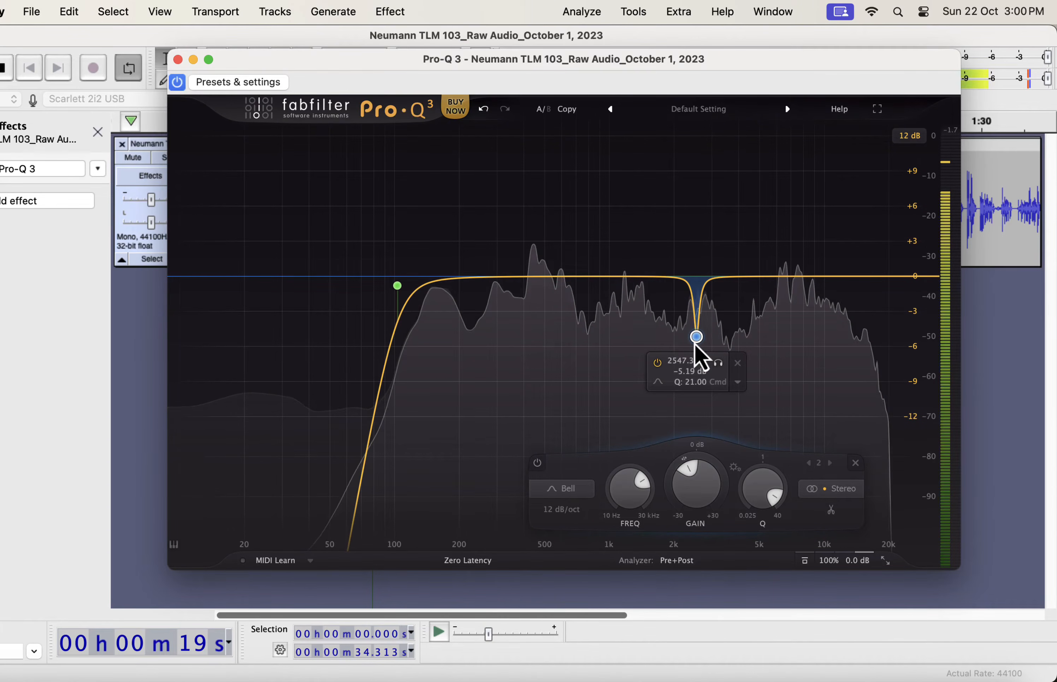
pyautogui.moveTo(775, 497); pyautogui.dragTo(777, 491)
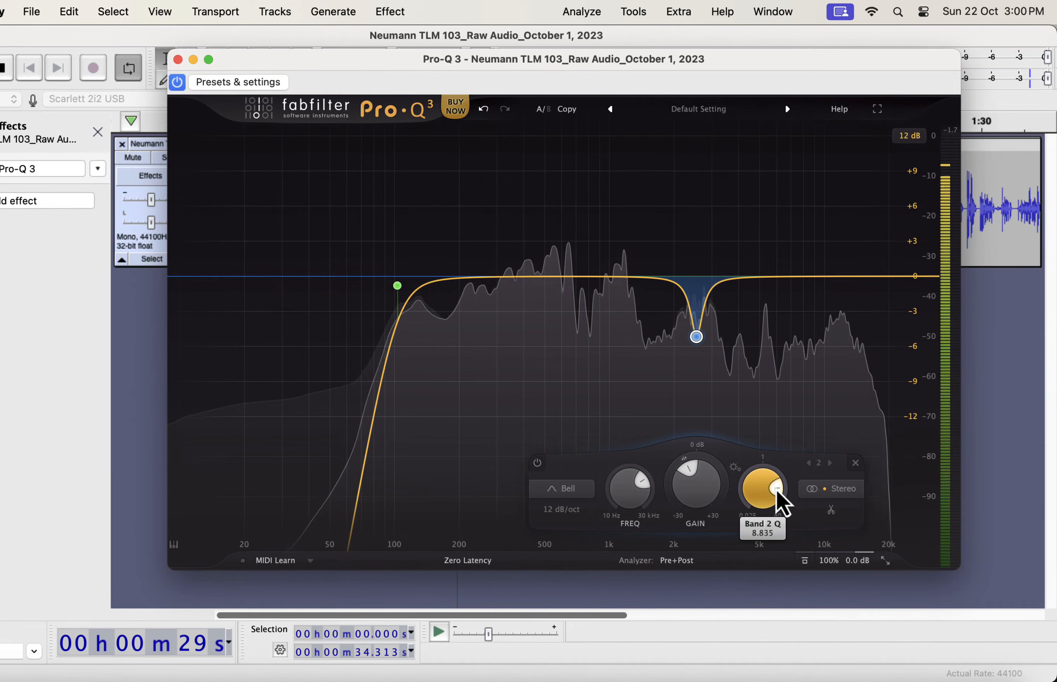
pyautogui.press('space')
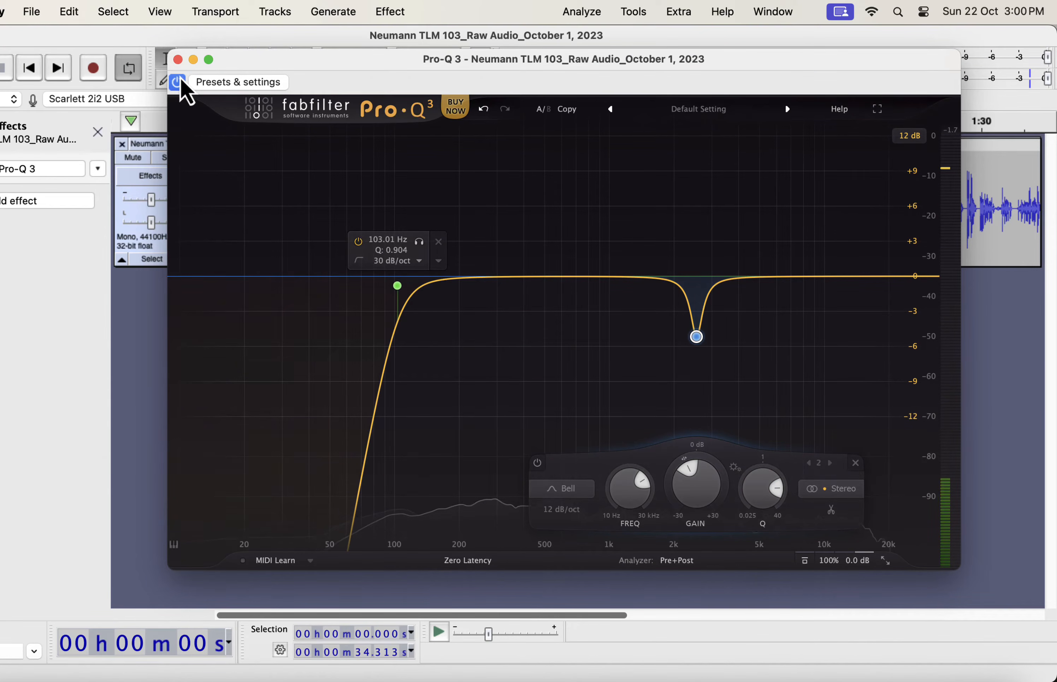
# Compare the looped playback with the whole Pro-Q 3 effect turned off and back on, then stop playback
pyautogui.click(180, 81)
pyautogui.press('space')
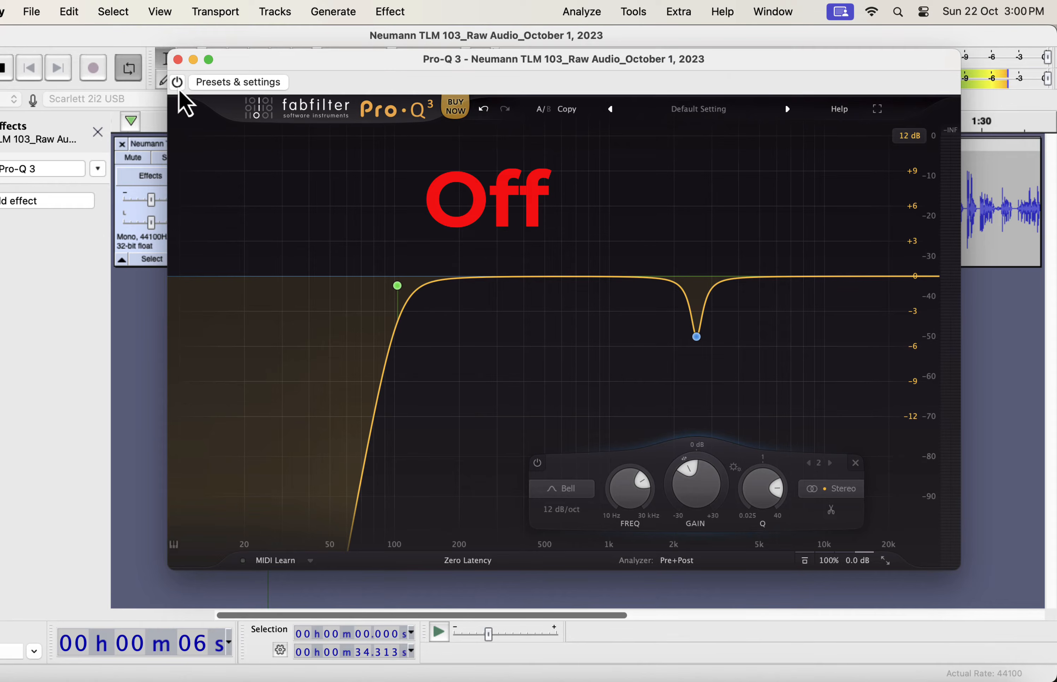
pyautogui.click(178, 87)
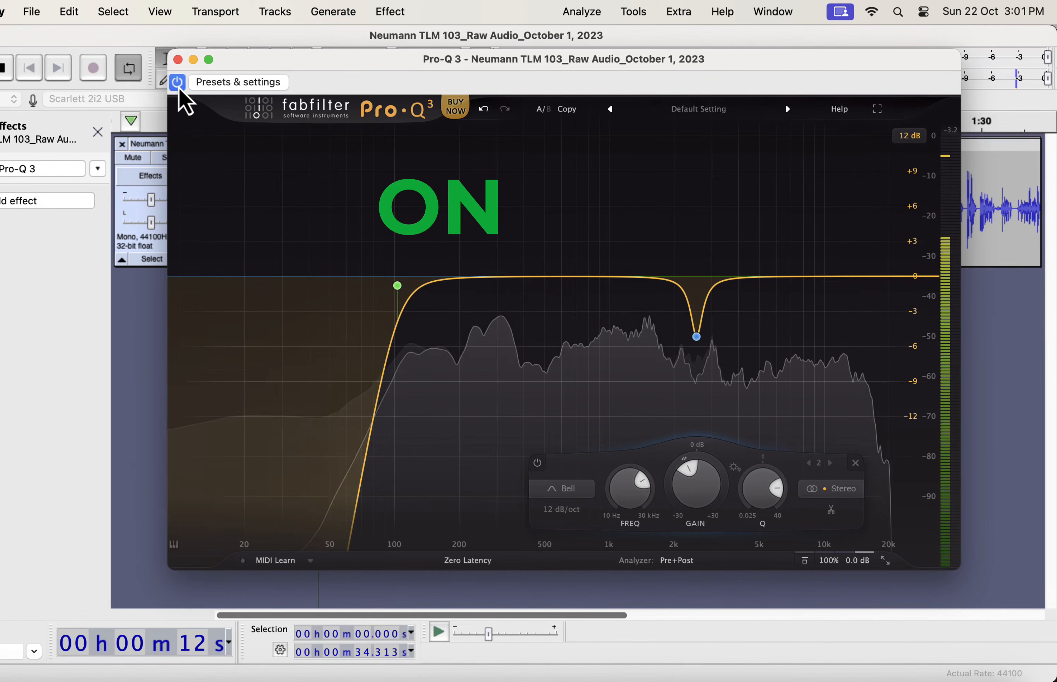
pyautogui.press('space')
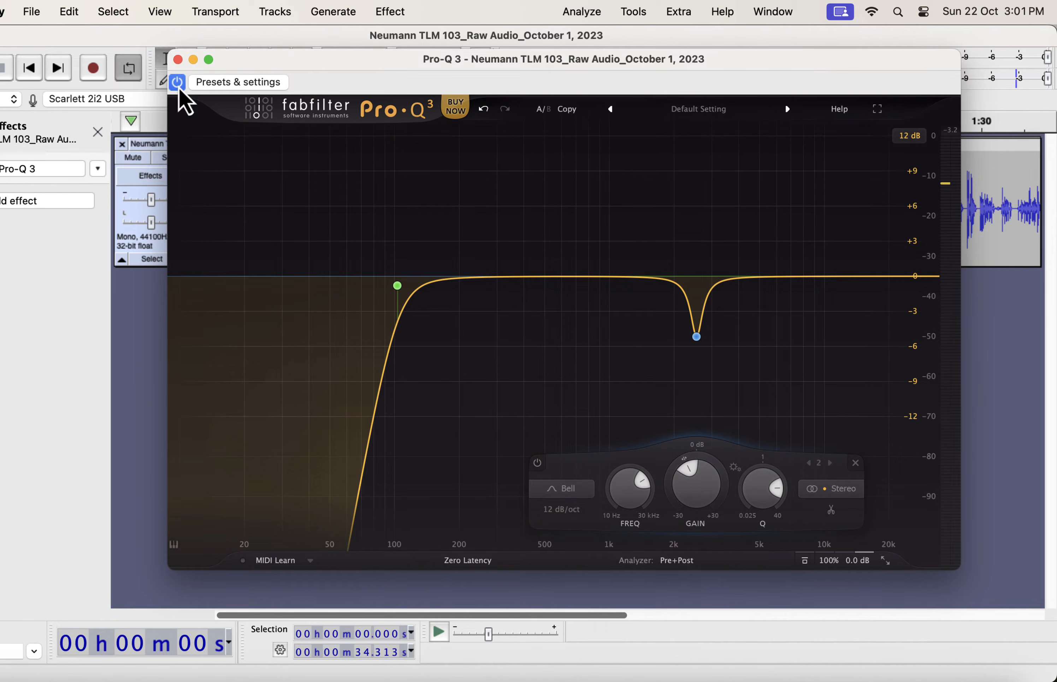
# Add a bell band near 271 Hz with a Q of 11.88 and a cut of about 3 dB during playback
pyautogui.click(502, 278)
pyautogui.moveTo(562, 505); pyautogui.dragTo(605, 490)
pyautogui.press('space')
pyautogui.moveTo(502, 277); pyautogui.dragTo(488, 320)
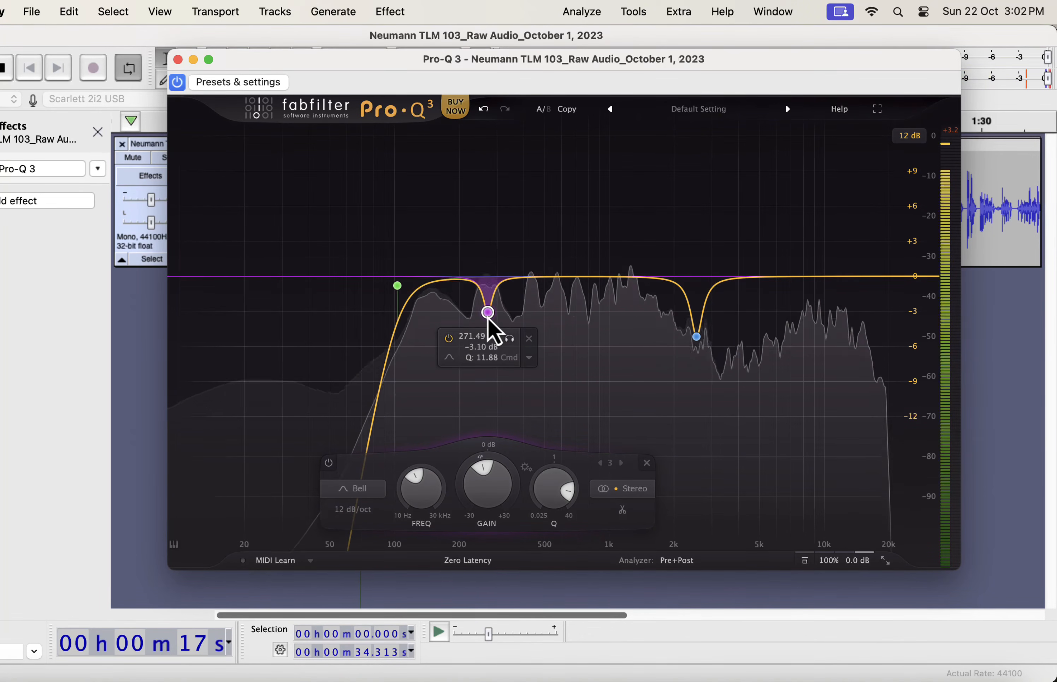
# Compare the EQ with its low-mid cut against the unprocessed voice by toggling the effect off and on, then stop playback
pyautogui.click(177, 81)
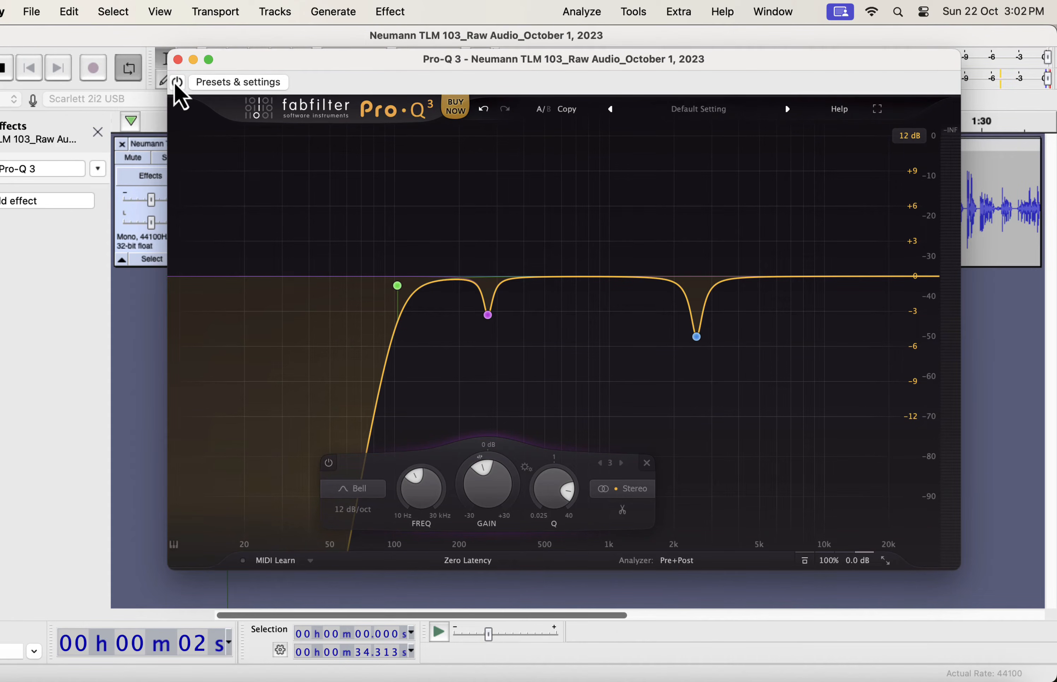
pyautogui.click(177, 82)
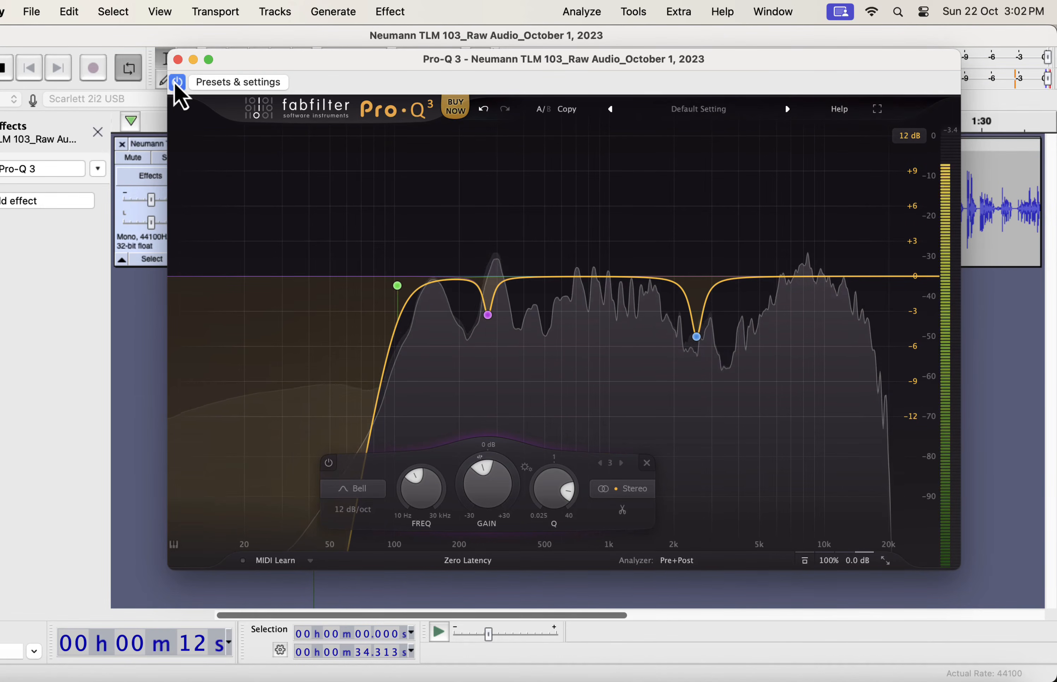
pyautogui.press('space')
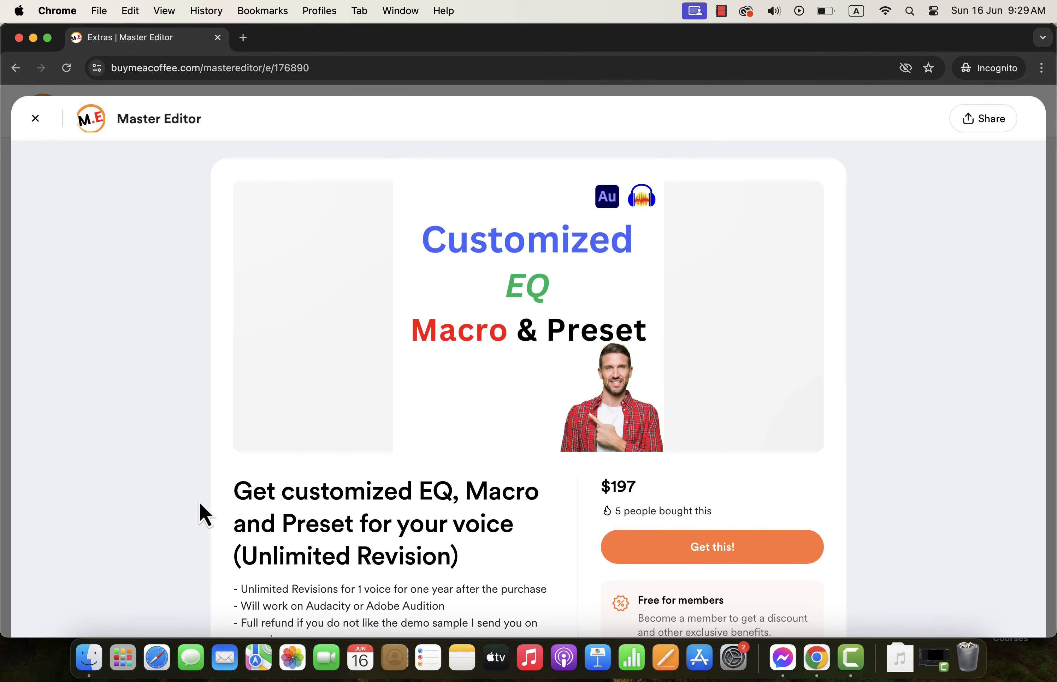
# Read the customized EQ, Macro and Preset offer in Chrome, view its checkout form, and close the form without paying
pyautogui.scroll(-10, 199, 504)
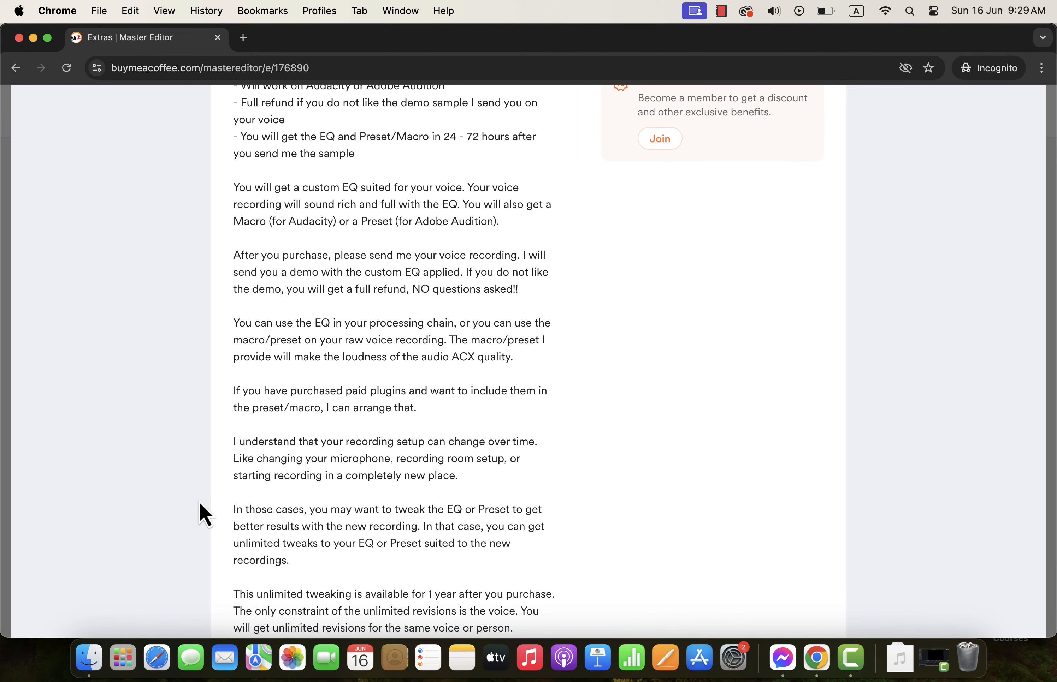
pyautogui.scroll(-3, 199, 502)
pyautogui.scroll(15, 199, 501)
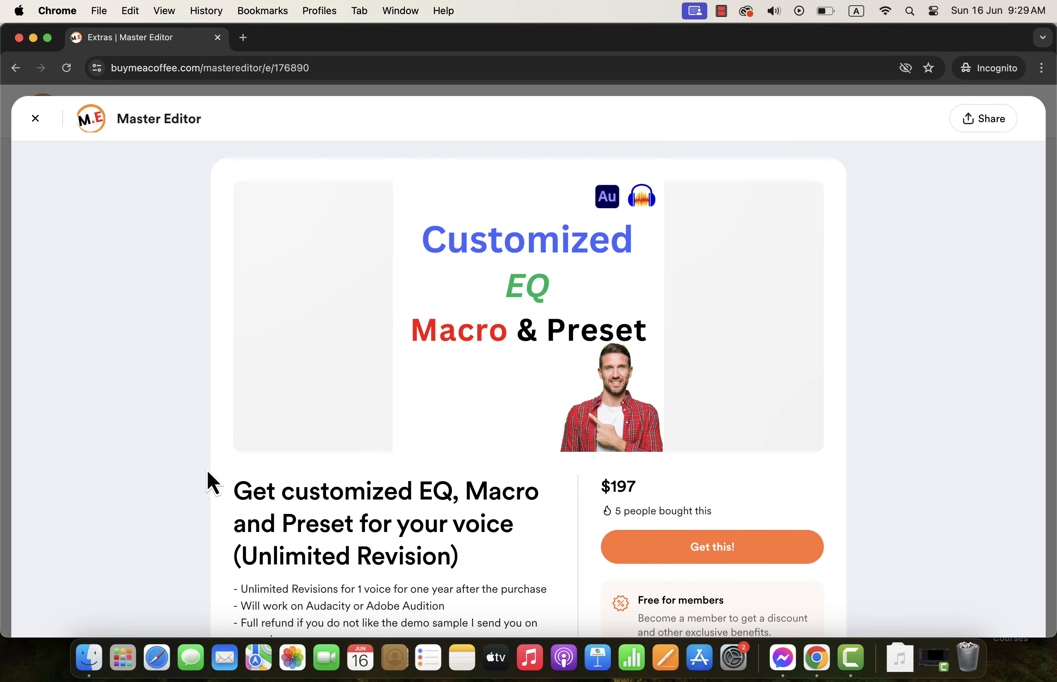
pyautogui.click(702, 544)
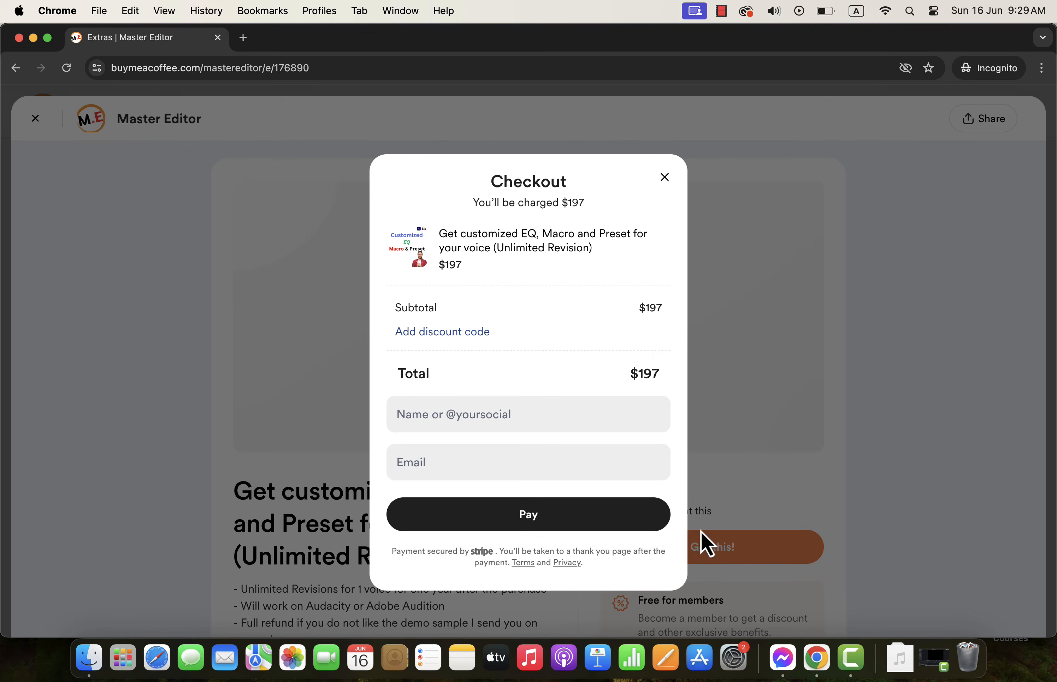
pyautogui.click(665, 179)
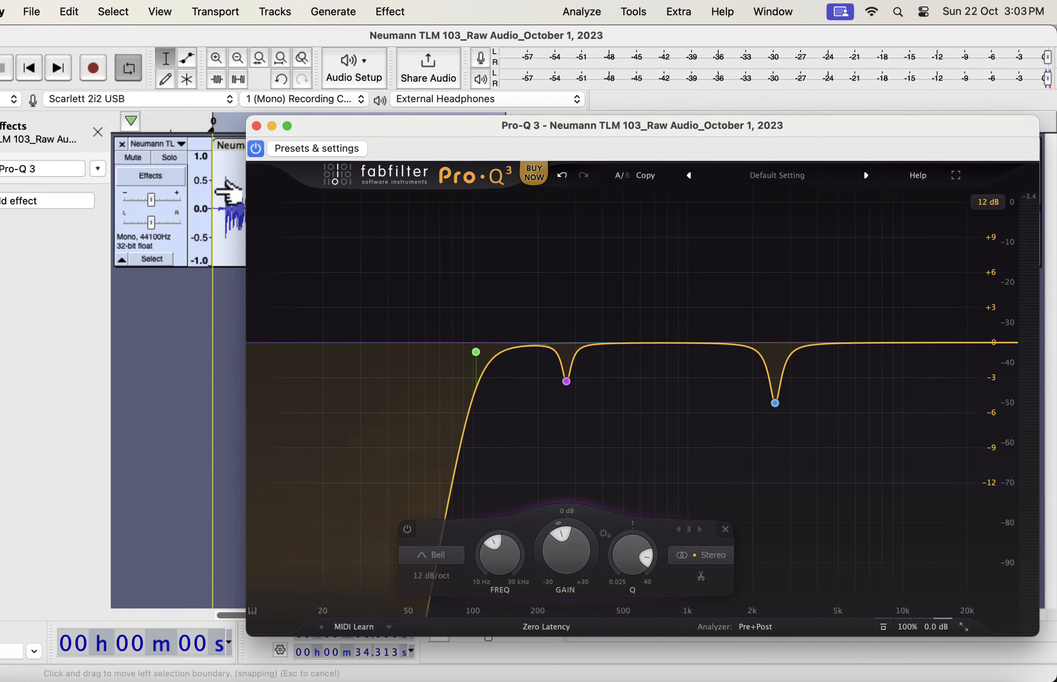
# Restart playback near the track's beginning and add a high shelf at 10137 Hz with +3.00 dB gain and a Q of 0.826
pyautogui.click(224, 185)
pyautogui.press('space')
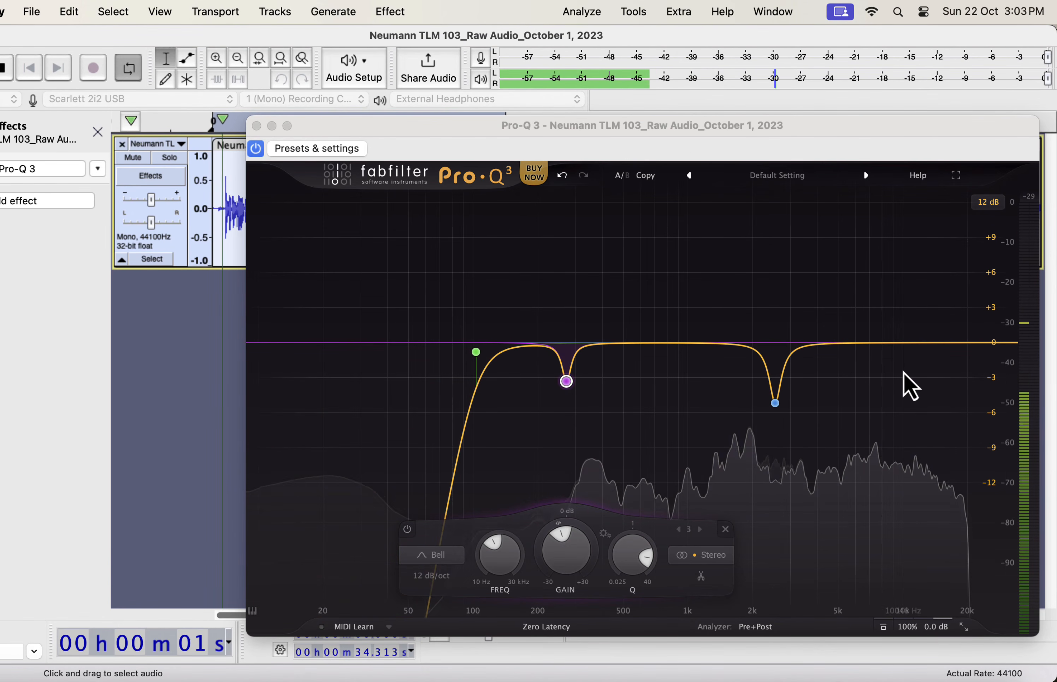
pyautogui.moveTo(927, 342); pyautogui.dragTo(915, 314)
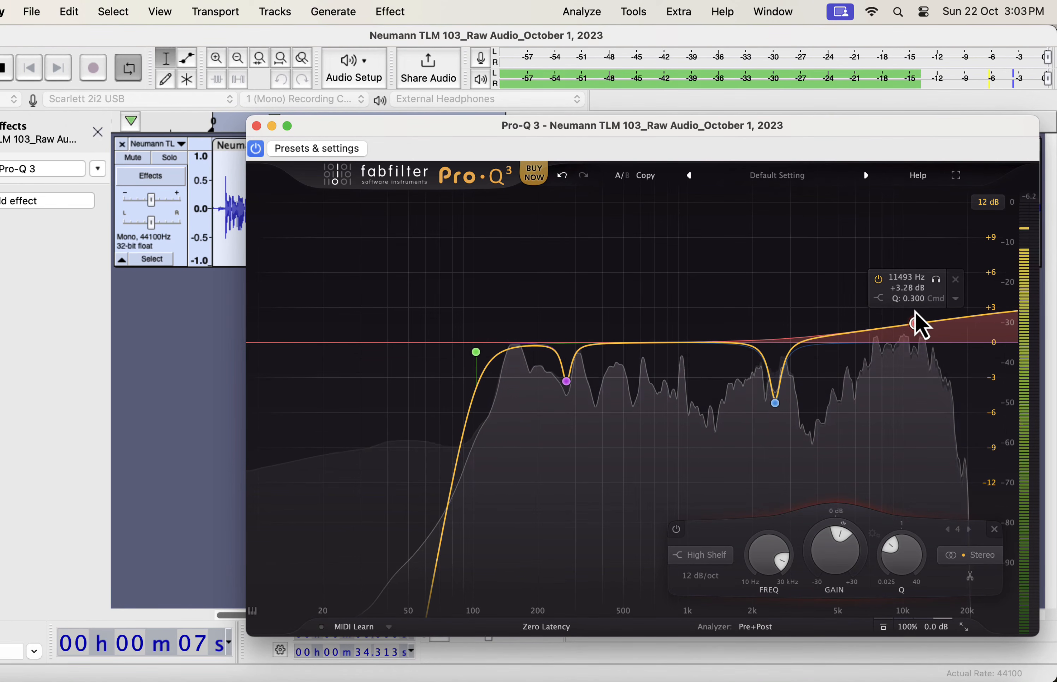
pyautogui.moveTo(895, 571); pyautogui.dragTo(901, 558)
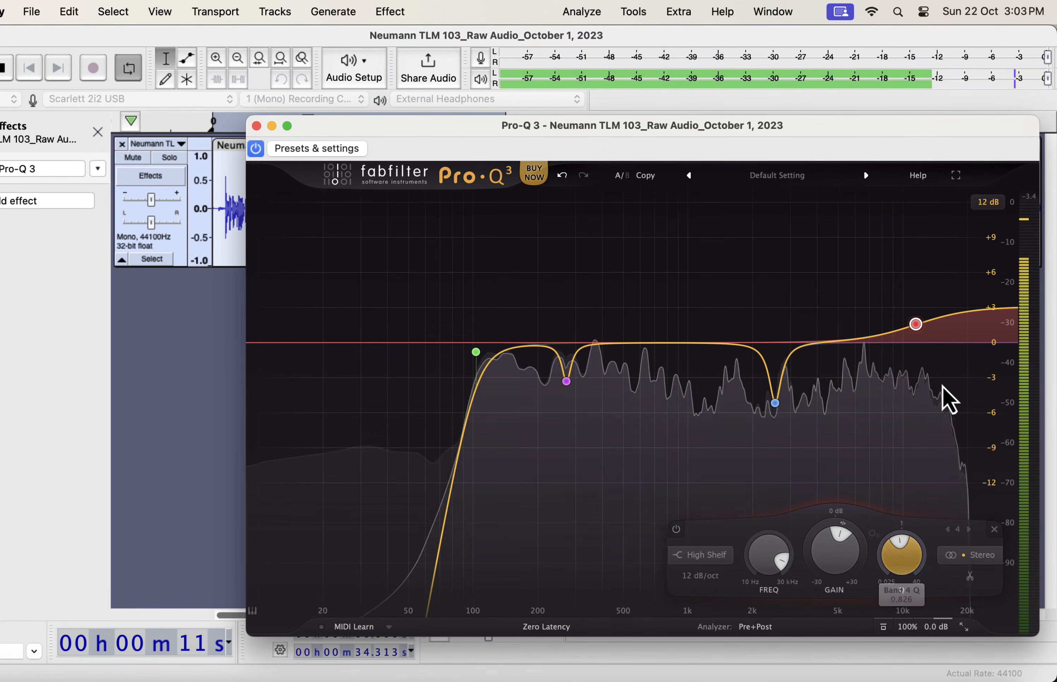
pyautogui.moveTo(915, 329); pyautogui.dragTo(903, 326)
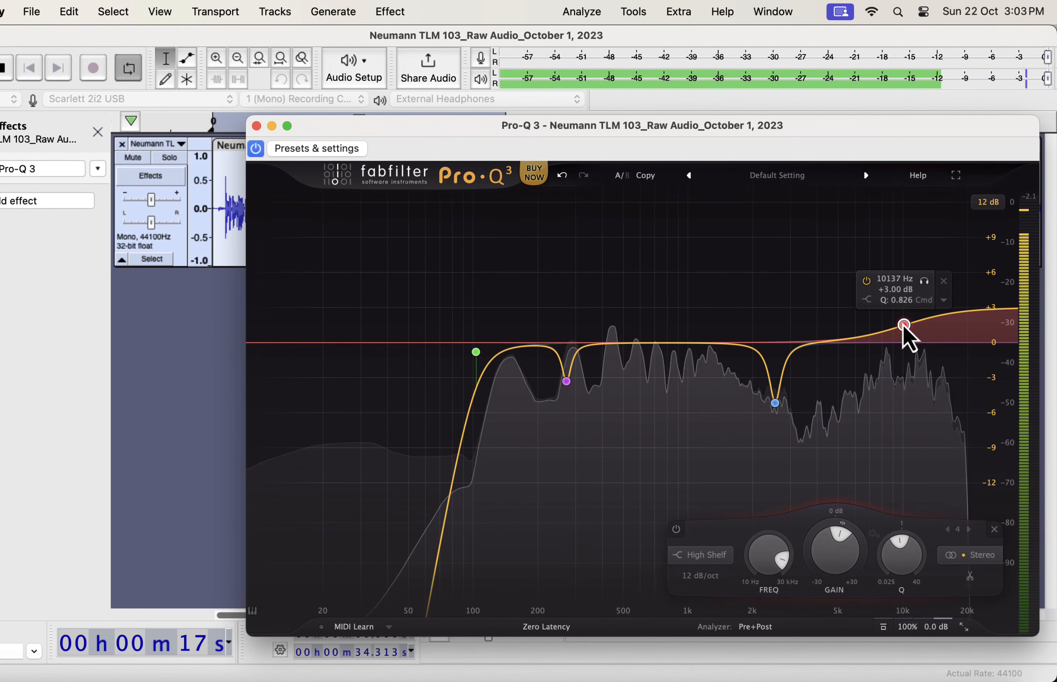
# Compare the sound with the high shelf bypassed and re-enabled, and with the whole effect off and on
pyautogui.click(675, 529)
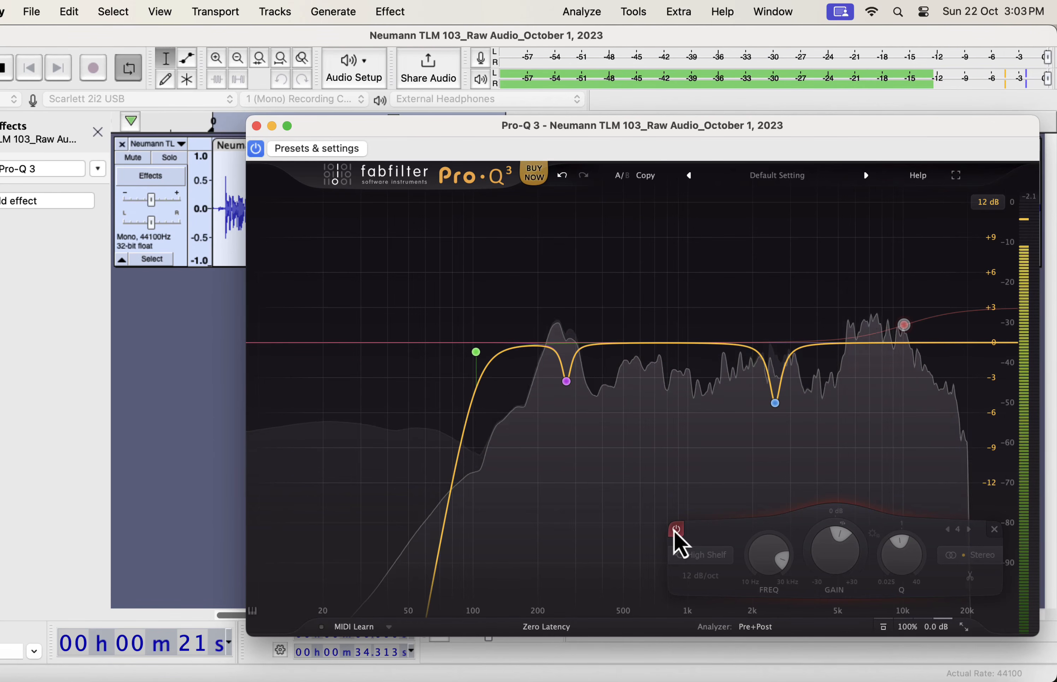
pyautogui.click(676, 530)
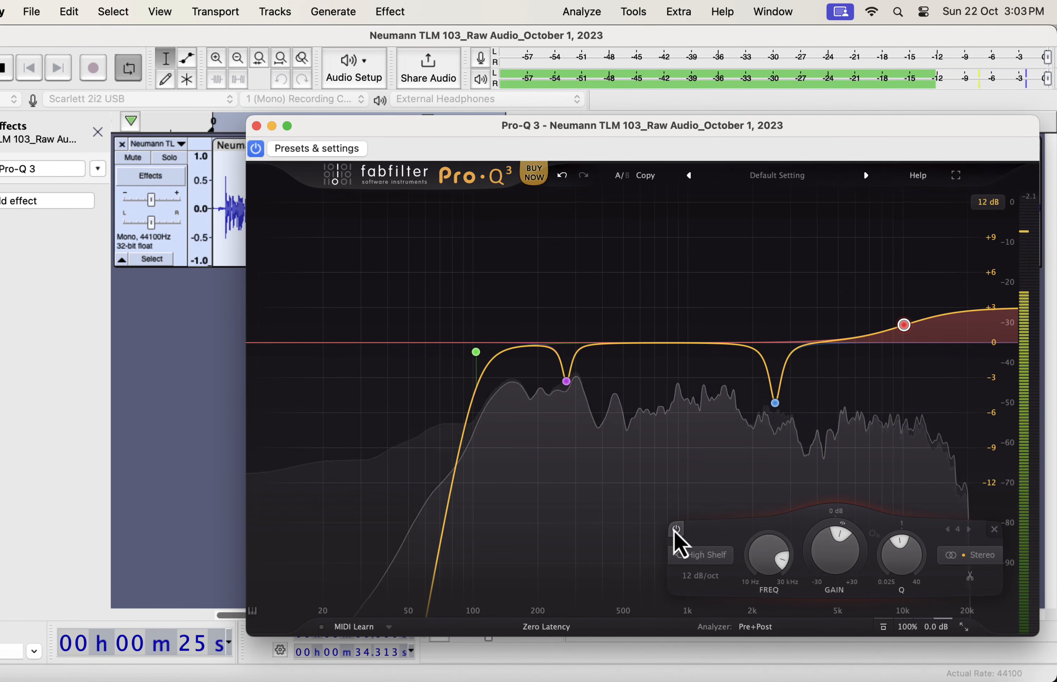
pyautogui.click(259, 151)
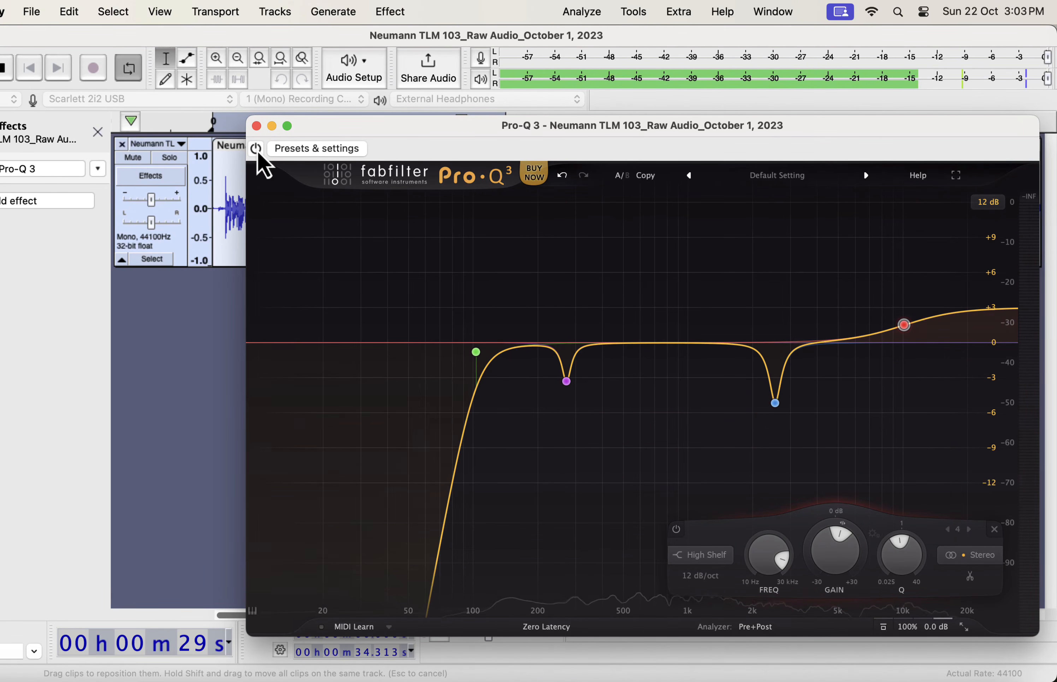
pyautogui.click(257, 149)
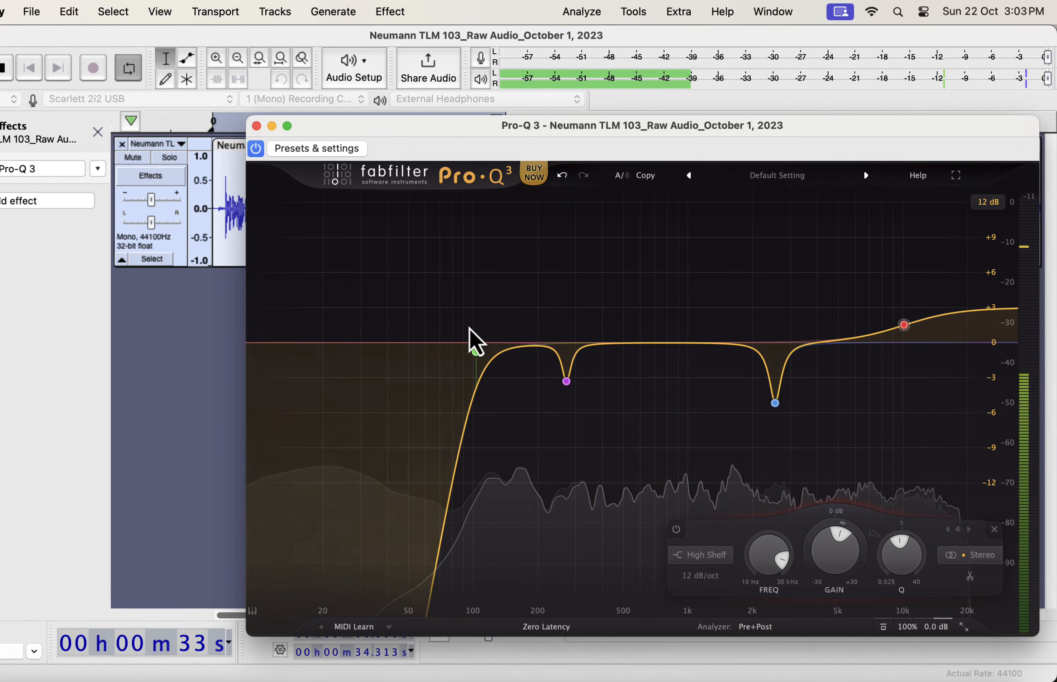
# Repeat the bypass comparison of only the high shelf during playback, leave the band enabled, and stop playback
pyautogui.press('space')
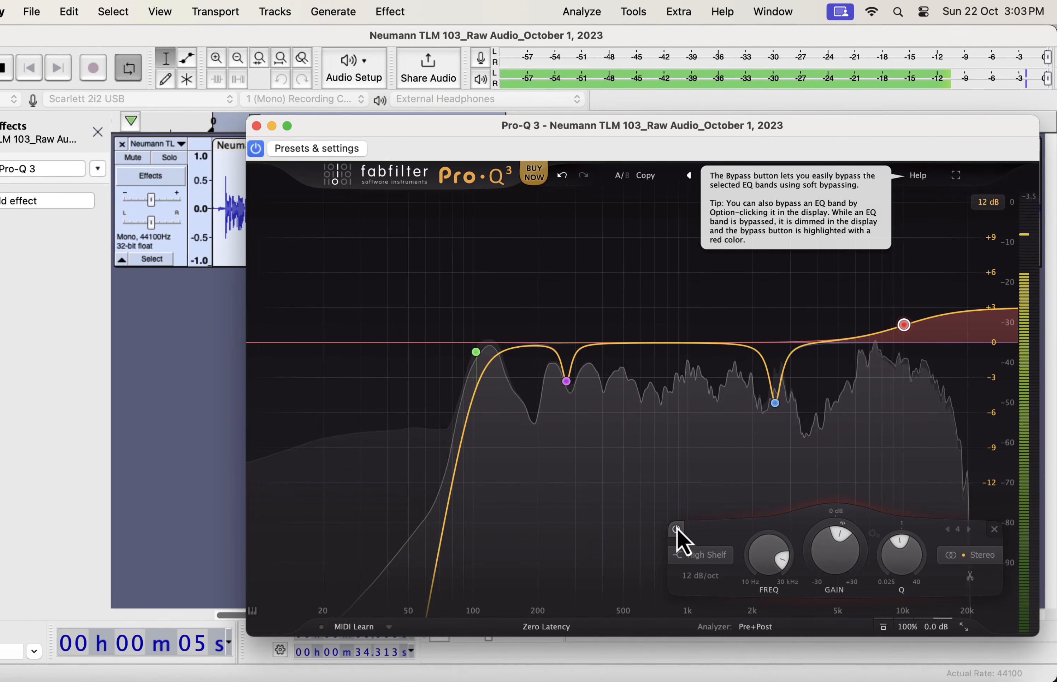
pyautogui.click(677, 529)
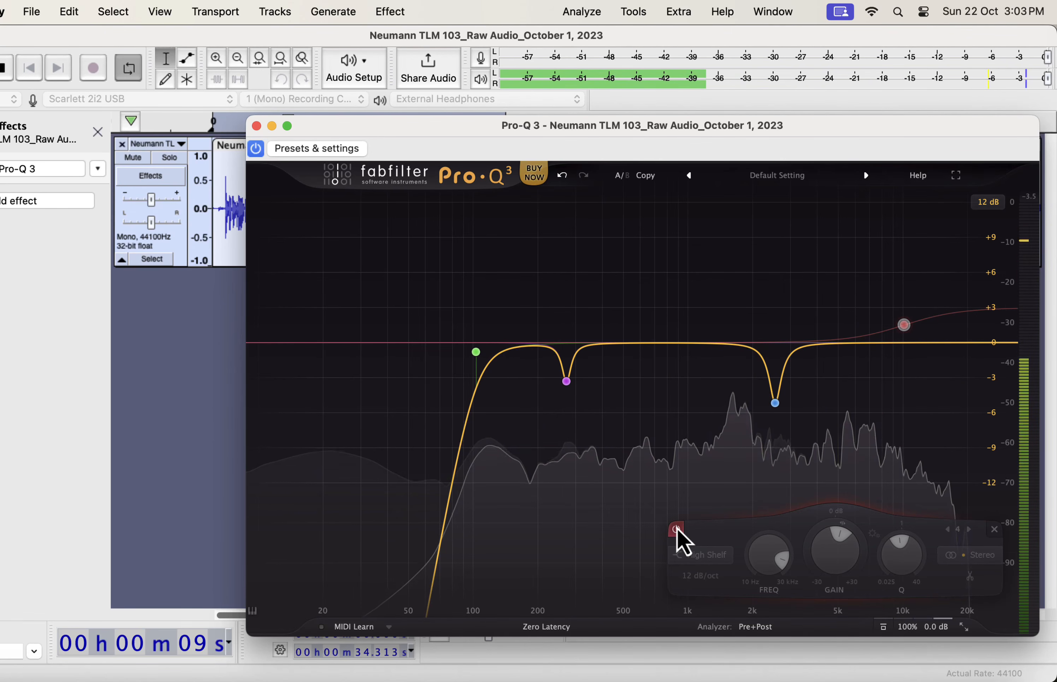
pyautogui.click(677, 529)
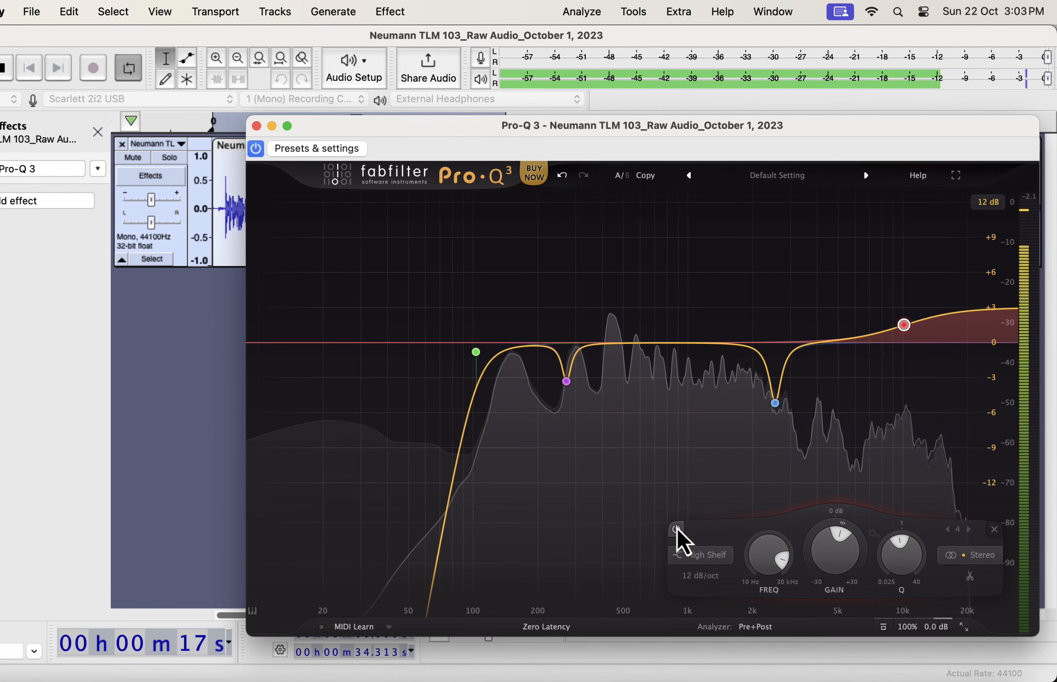
pyautogui.press('space')
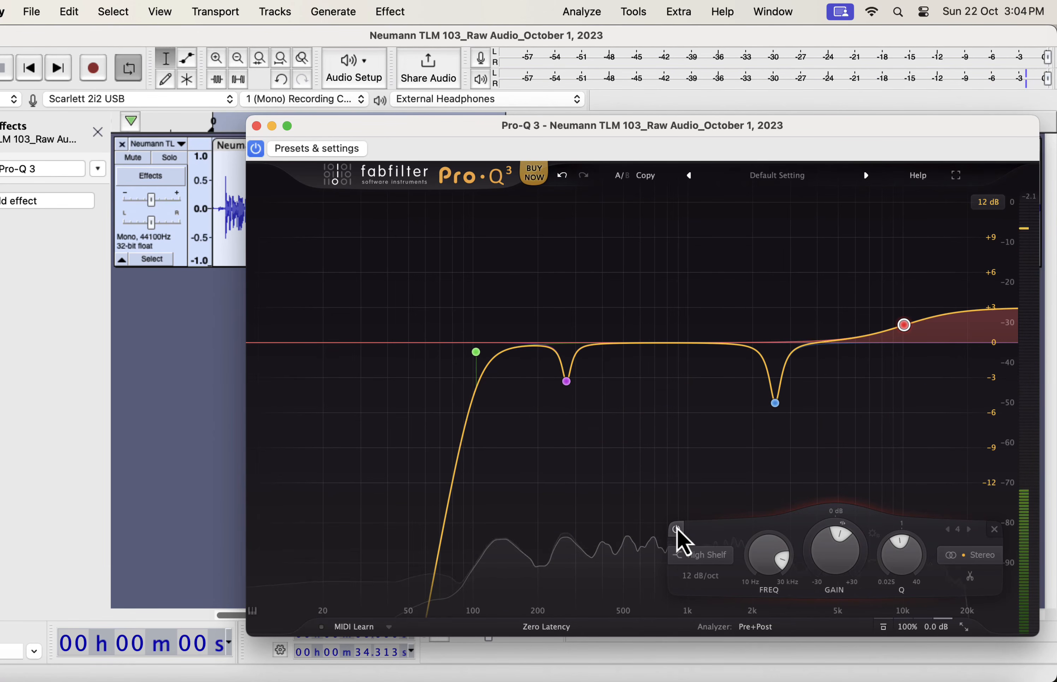